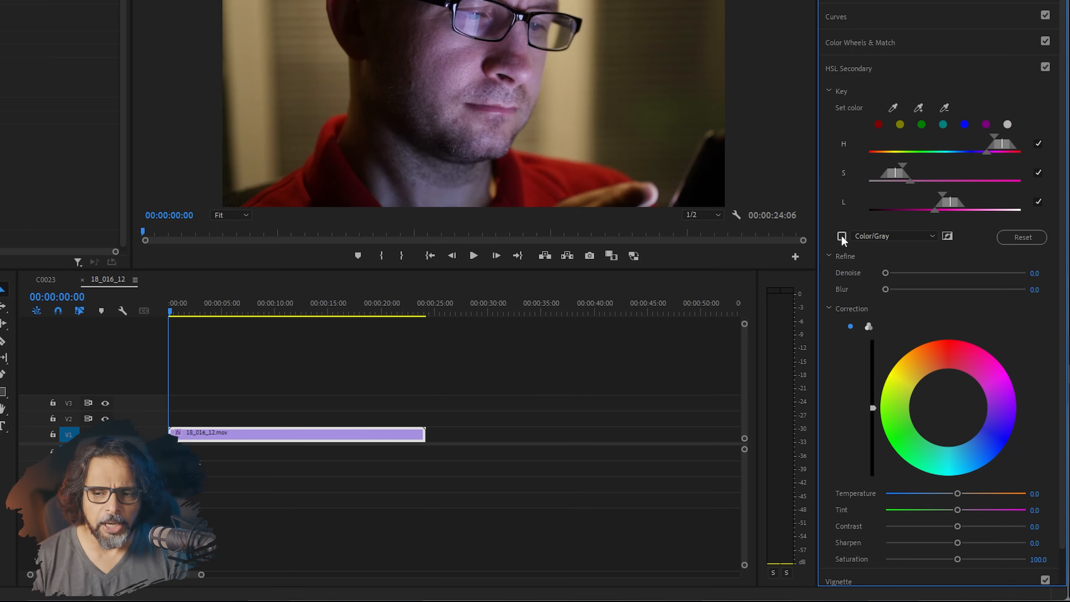
# - Show the HSL Secondary mask on the clip and widen the key's luminance and saturation ranges to include more of the face
pyautogui.click(841, 237)
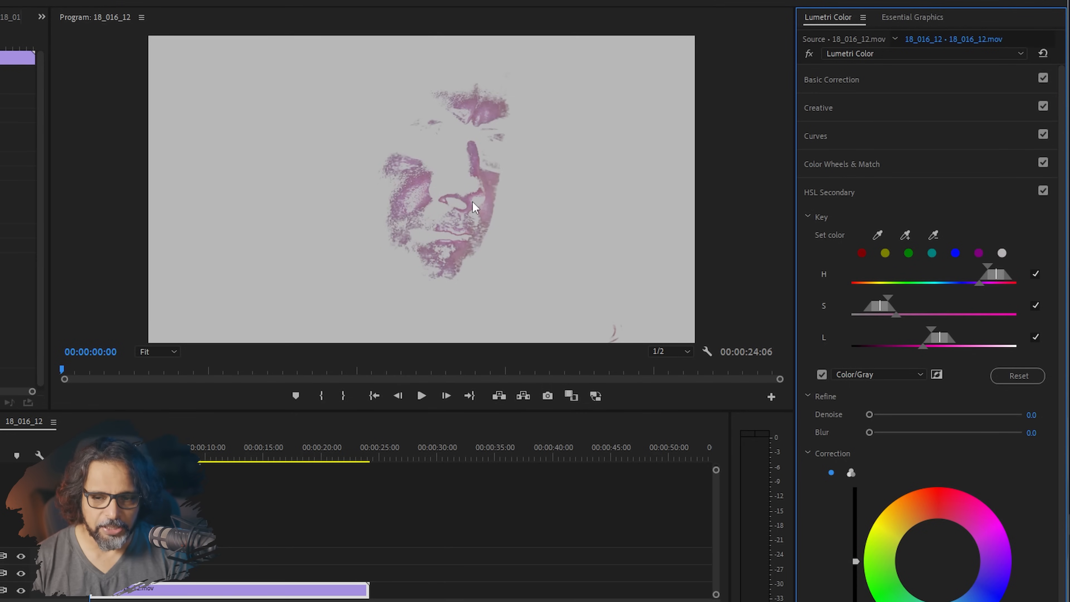
pyautogui.moveTo(923, 346); pyautogui.dragTo(911, 326)
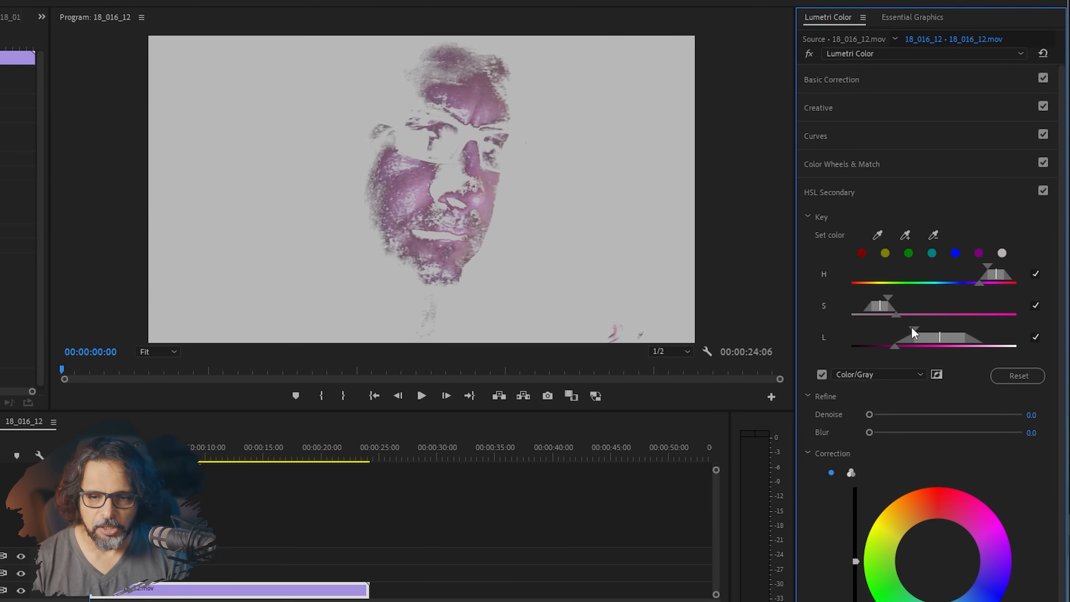
pyautogui.hotkey('ctrl', 'z')
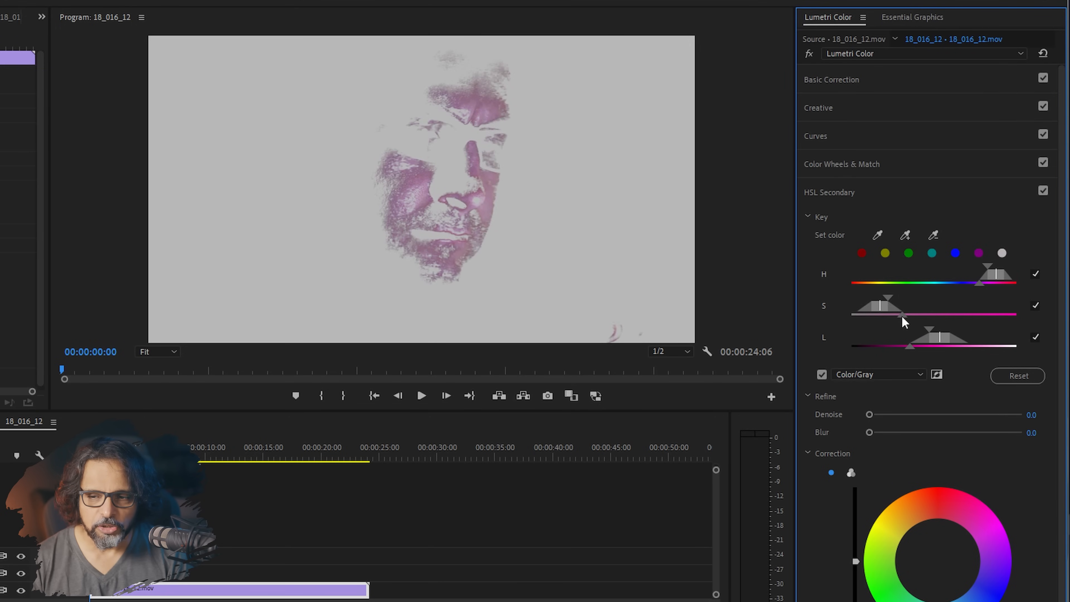
pyautogui.moveTo(889, 297); pyautogui.dragTo(892, 296)
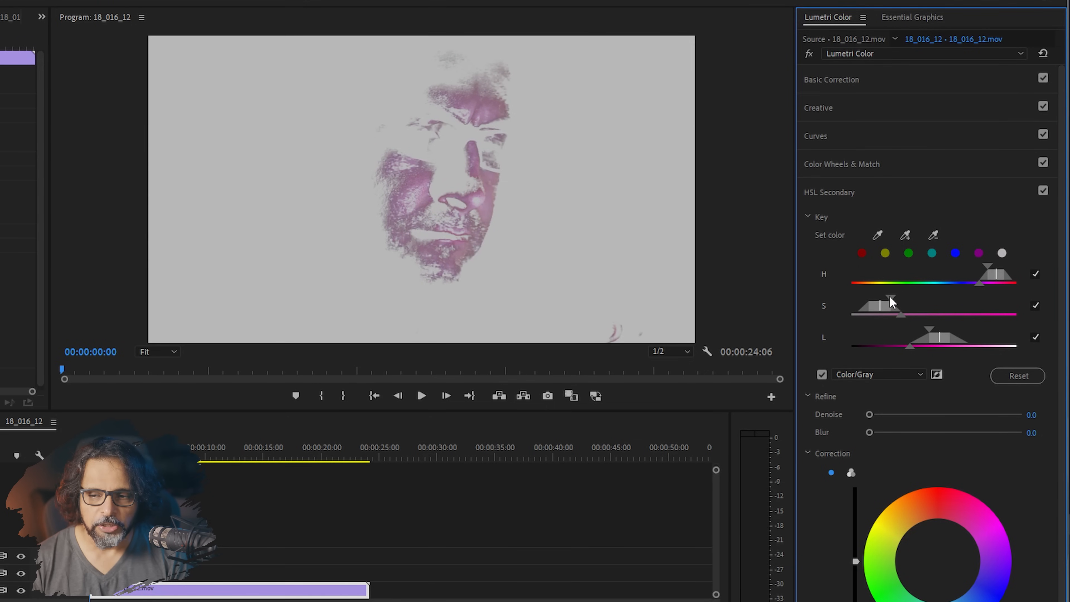
pyautogui.moveTo(891, 301); pyautogui.dragTo(896, 302)
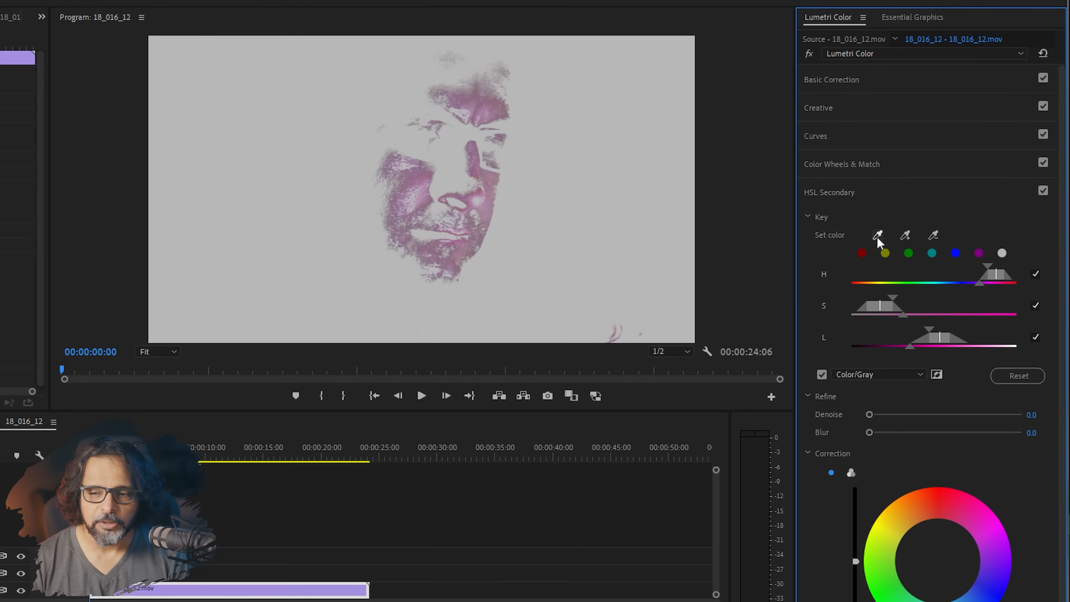
# - Sample additional skin tones from the cheek, nose and neck into the HSL key with the add-color eyedropper
pyautogui.click(904, 235)
pyautogui.click(481, 195)
pyautogui.click(484, 192)
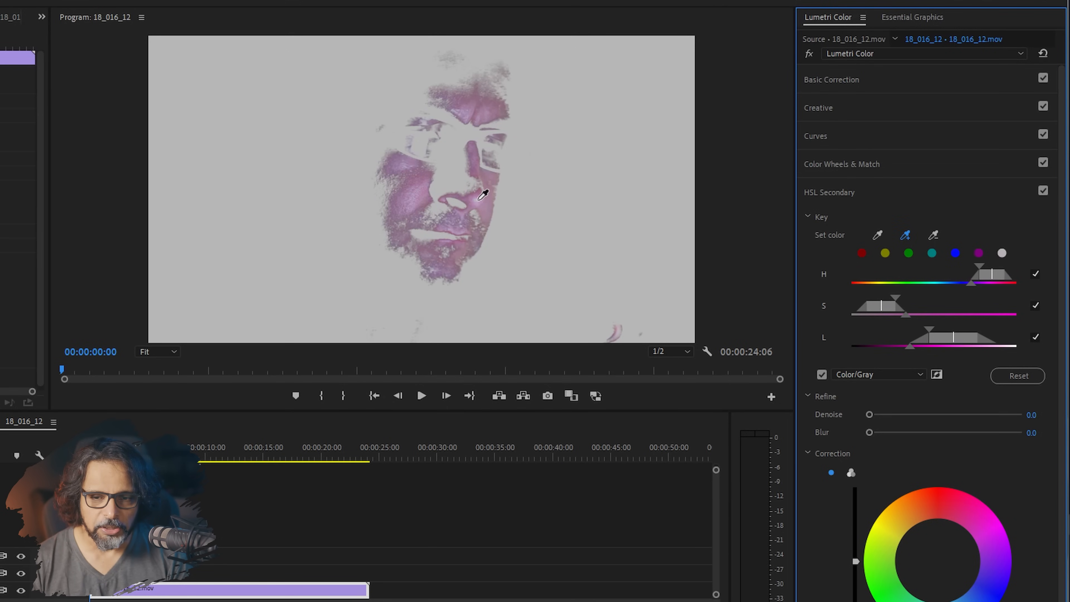
pyautogui.click(471, 188)
pyautogui.click(468, 186)
pyautogui.click(477, 186)
pyautogui.click(468, 175)
pyautogui.click(439, 184)
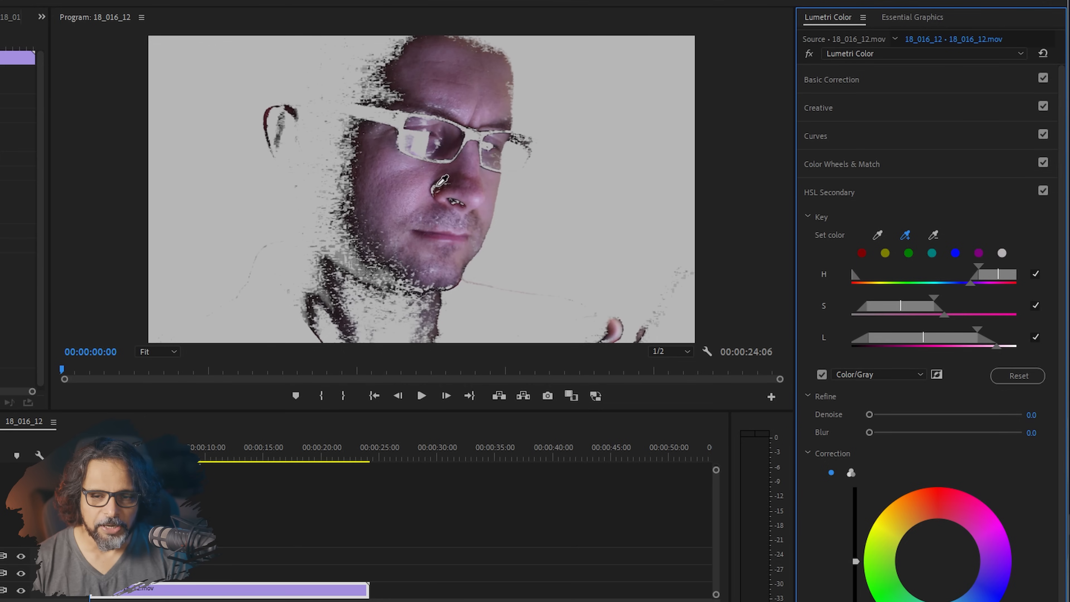
pyautogui.moveTo(435, 191); pyautogui.dragTo(442, 186)
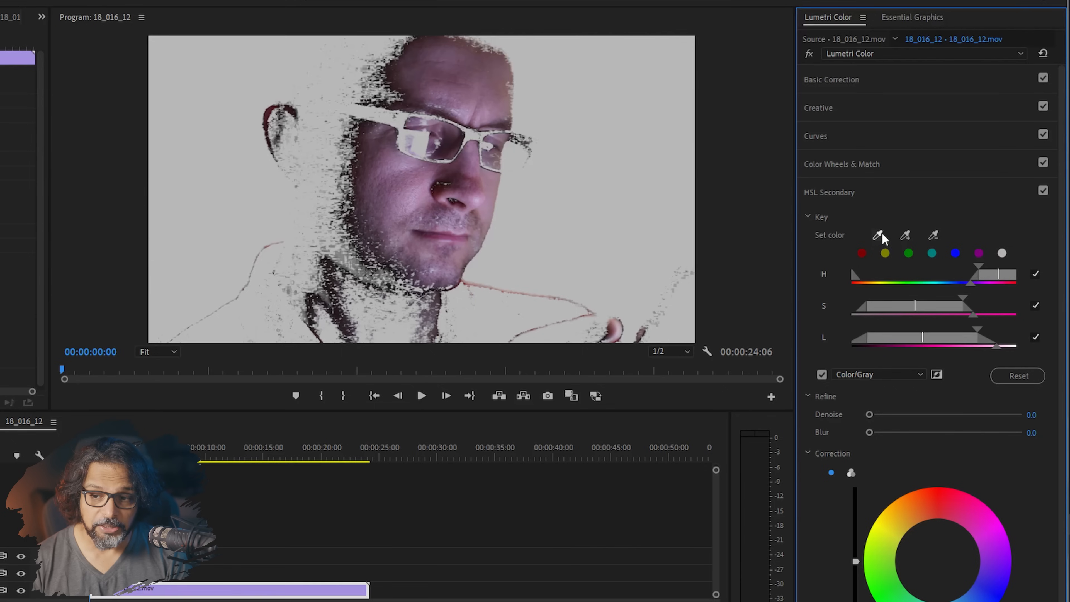
pyautogui.click(905, 236)
pyautogui.moveTo(393, 305)
pyautogui.mouseDown()
pyautogui.moveTo(395, 337)
pyautogui.moveTo(396, 290)
pyautogui.mouseUp()
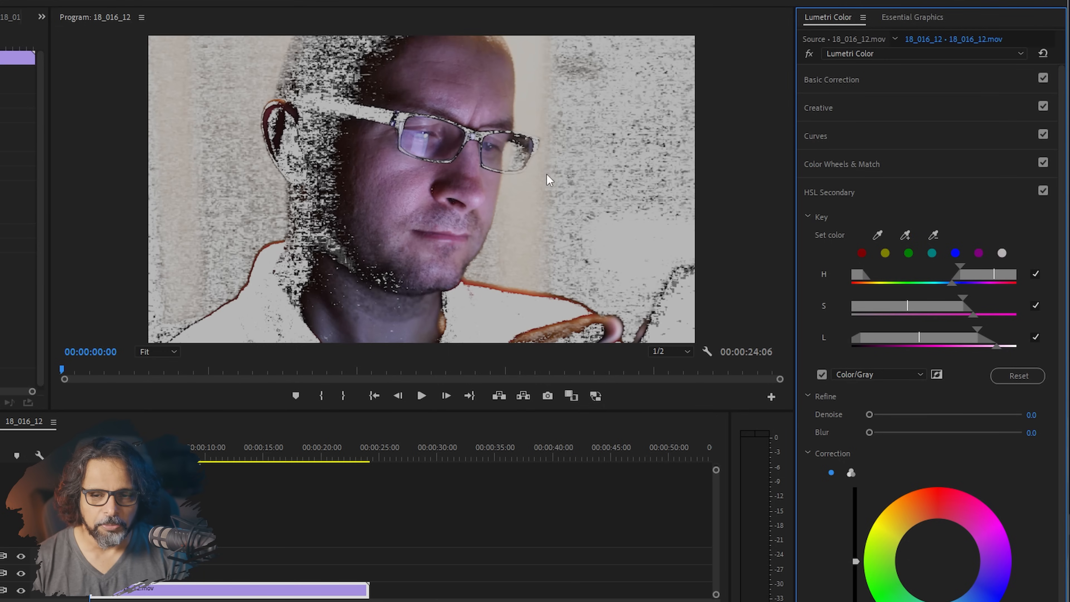
# - Subtract the background and red shirt edge colors from the HSL key, and add the shadow beside the nose back in
pyautogui.click(933, 235)
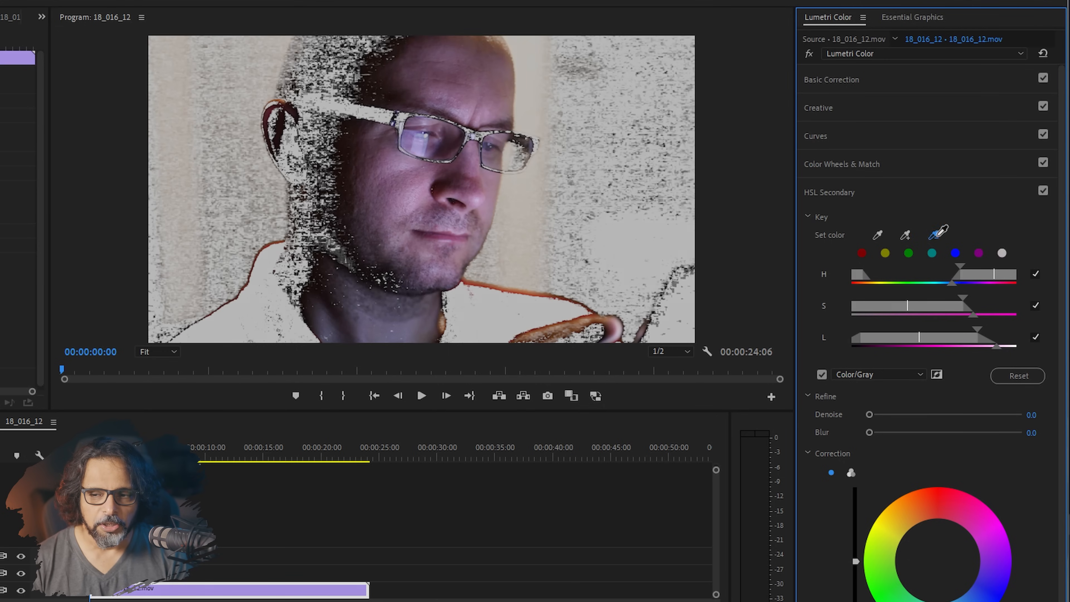
pyautogui.click(530, 220)
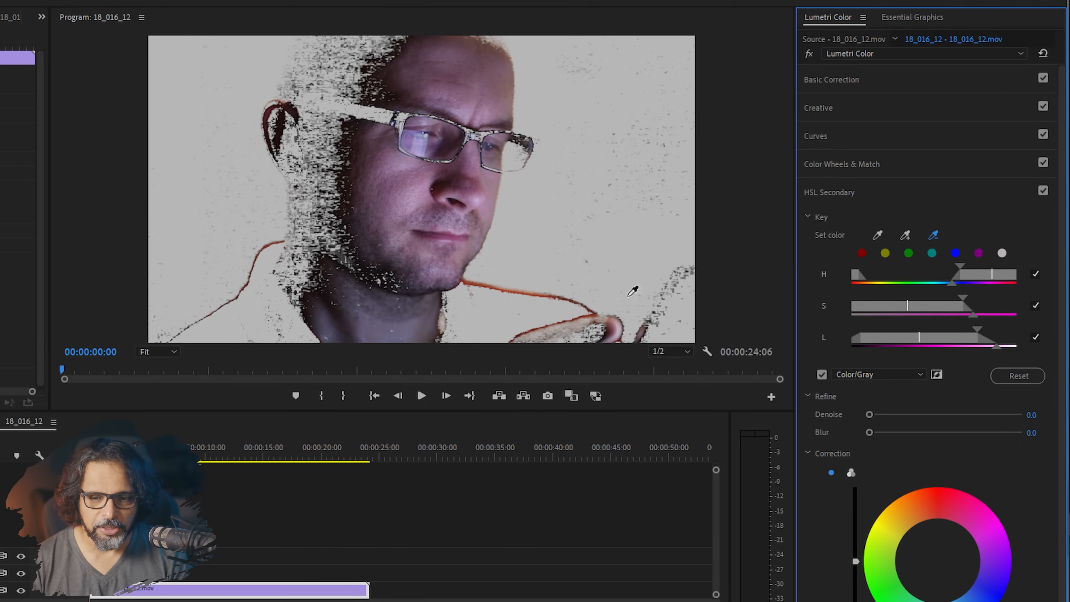
pyautogui.click(504, 284)
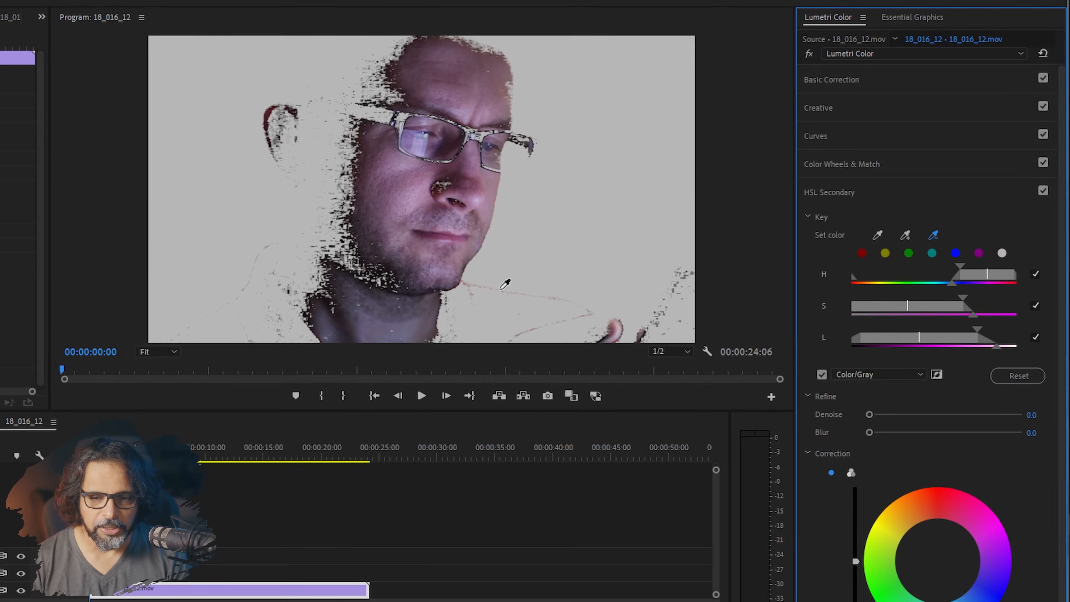
pyautogui.click(508, 286)
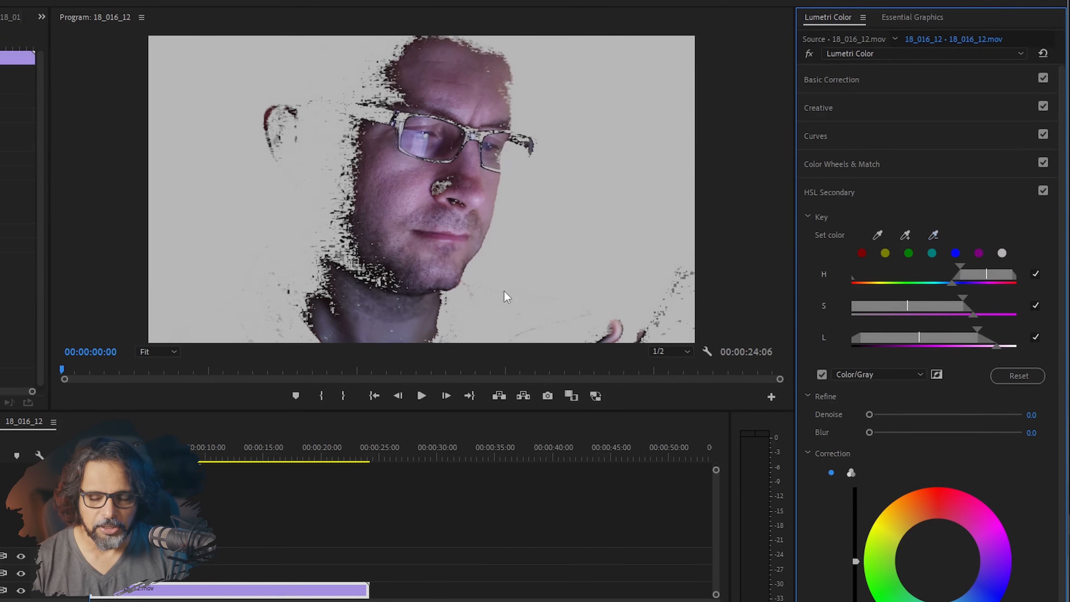
pyautogui.click(906, 235)
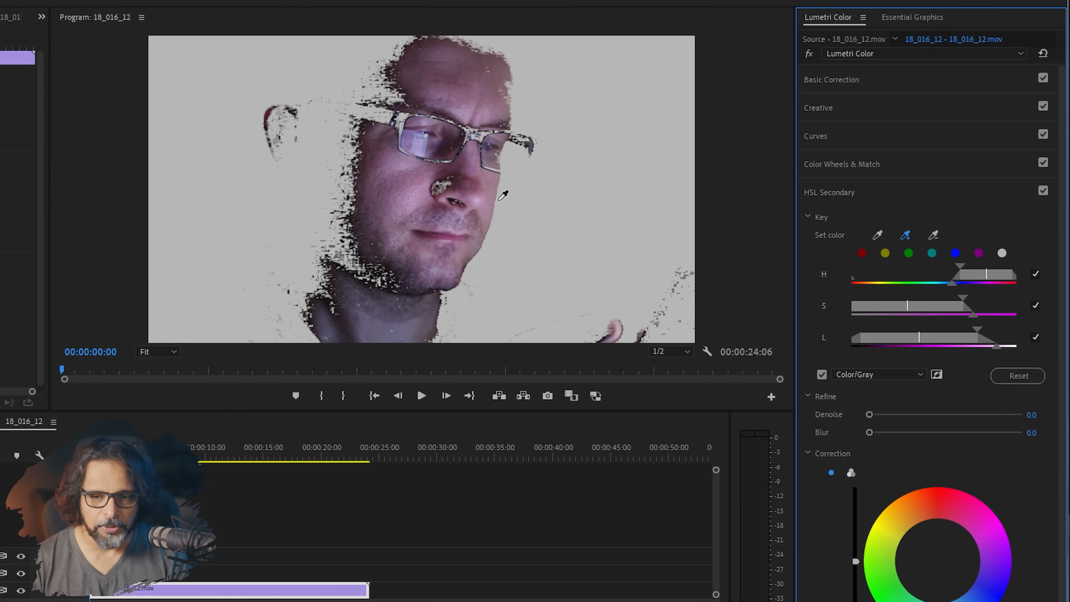
pyautogui.click(442, 184)
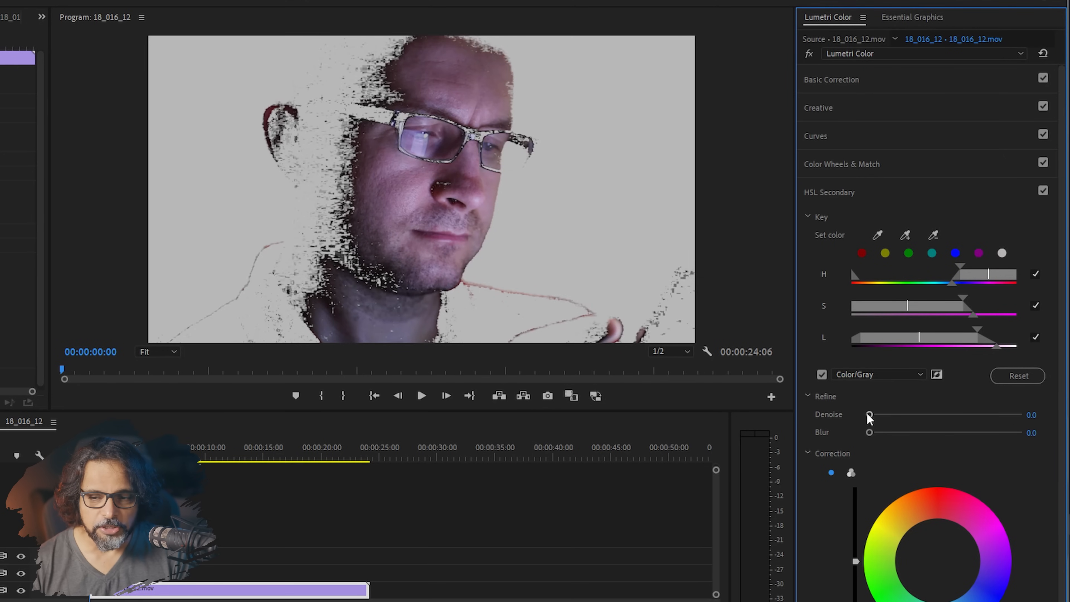
# - Refine the skin mask with Denoise at 48.9 and Blur at 7.5
pyautogui.moveTo(869, 415); pyautogui.dragTo(942, 419)
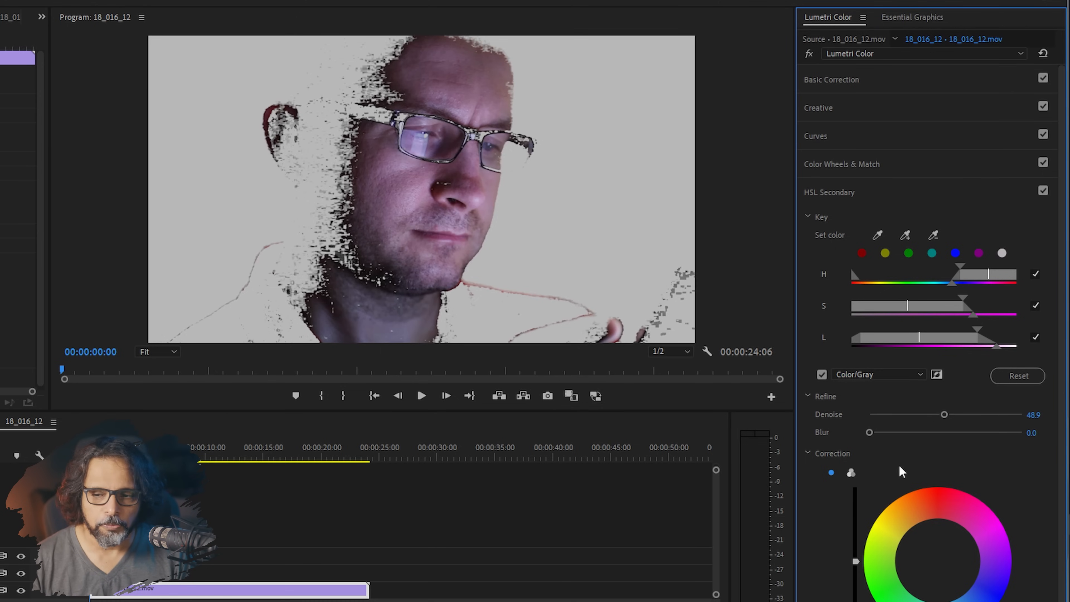
pyautogui.moveTo(871, 432); pyautogui.dragTo(905, 433)
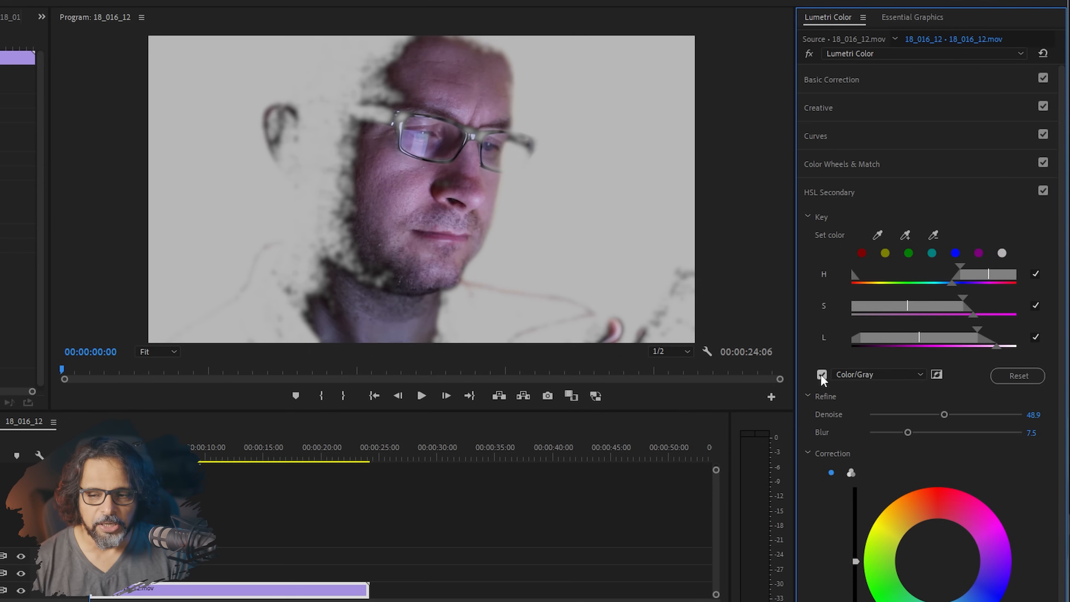
# - Preview the mask as Color/Black and White/Black, return to Color/Gray, and check the inverted mask before restoring it
pyautogui.click(875, 374)
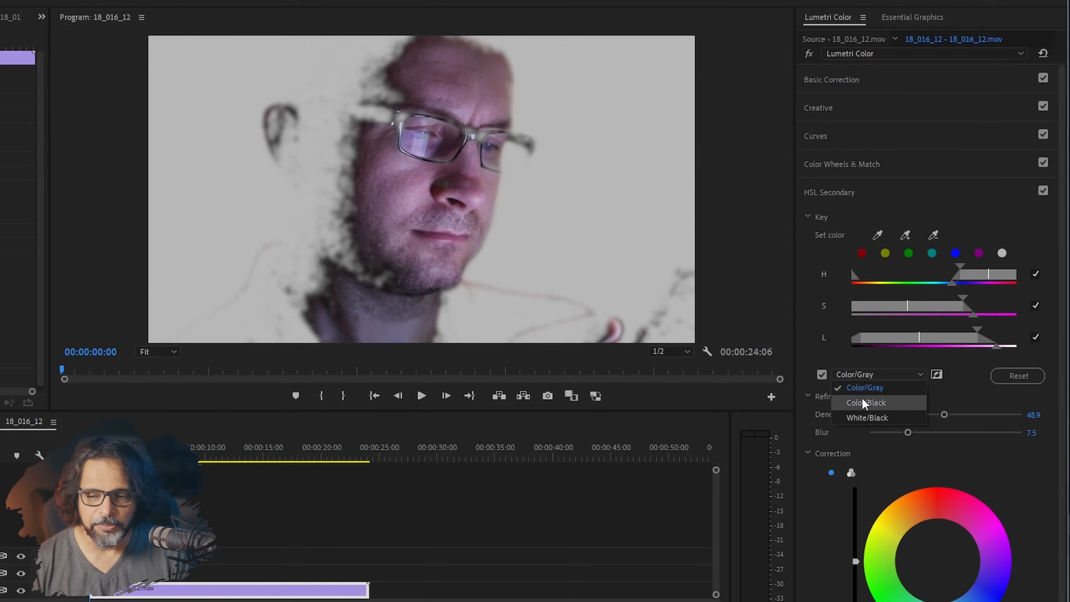
pyautogui.click(861, 403)
pyautogui.click(864, 374)
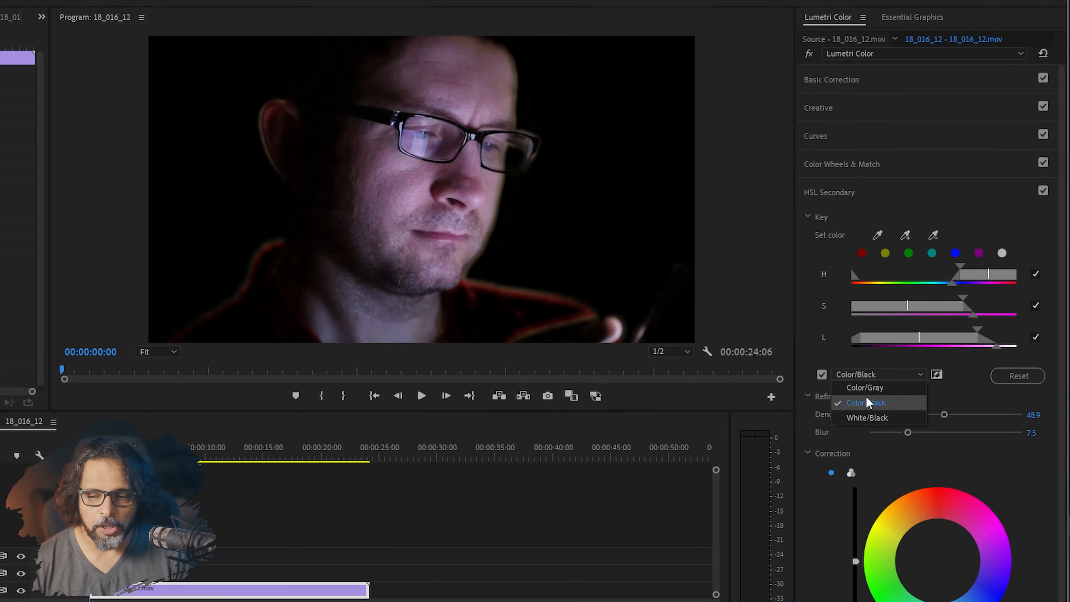
pyautogui.click(860, 415)
pyautogui.click(866, 375)
pyautogui.click(866, 387)
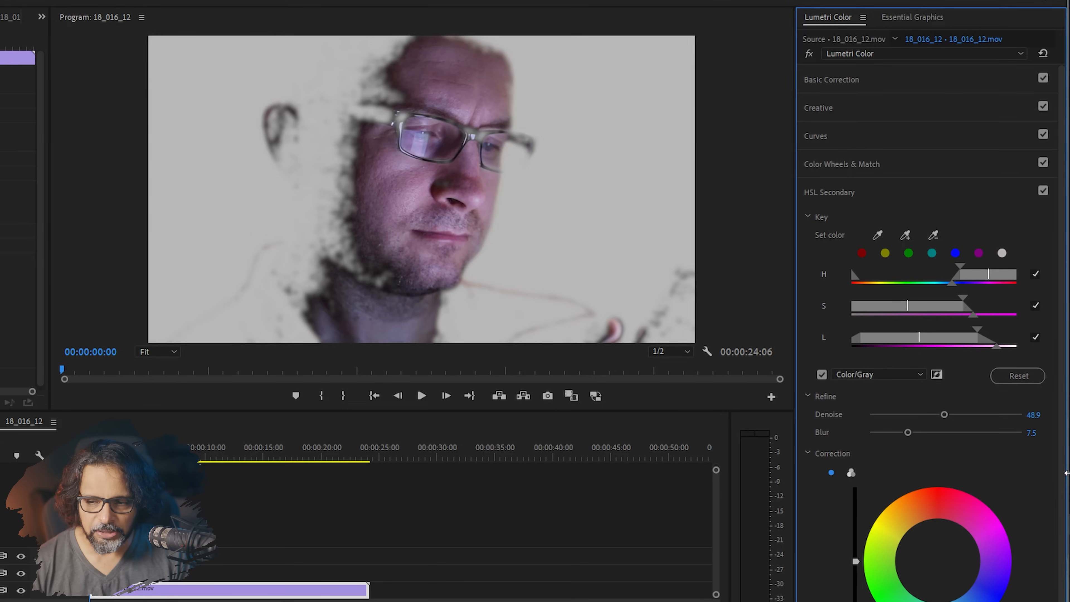
pyautogui.click(937, 375)
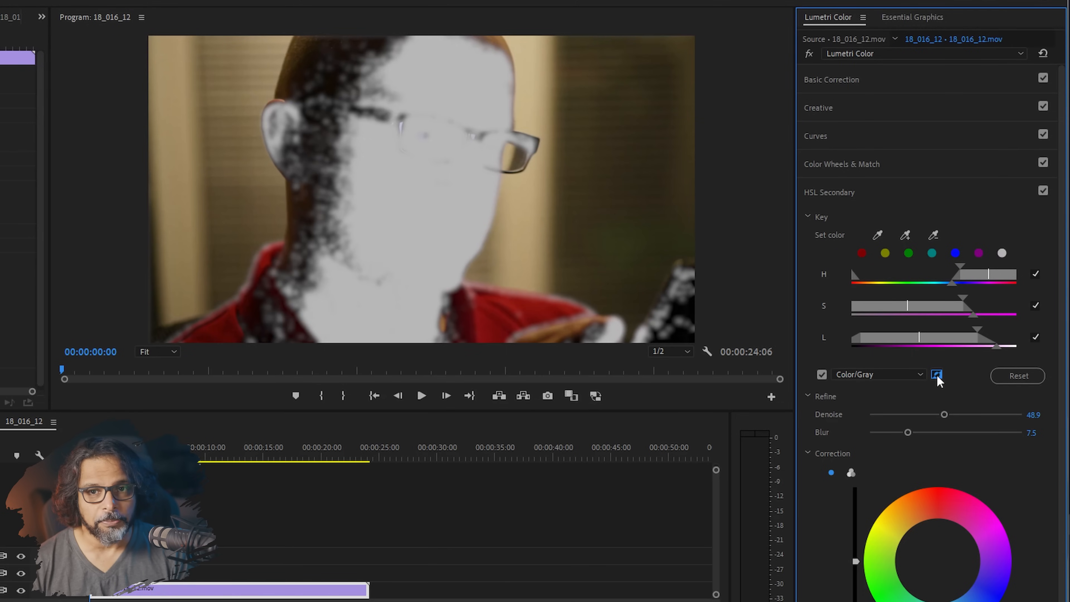
pyautogui.click(936, 375)
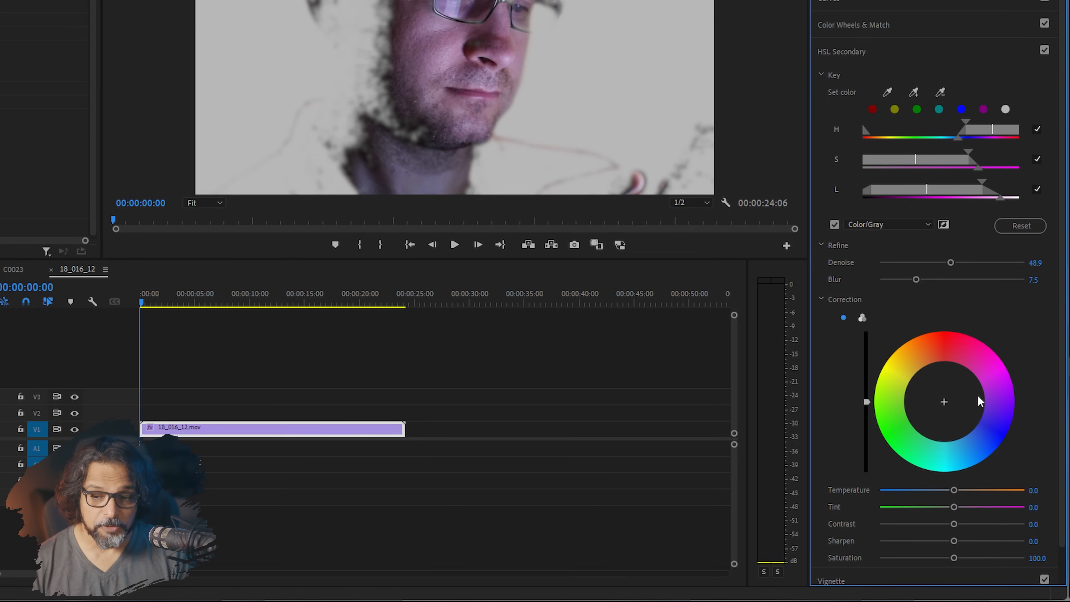
# - Switch the correction to three-way color wheels, set Temperature to 30.9 and Tint to -29.1, and hide the mask
pyautogui.click(862, 318)
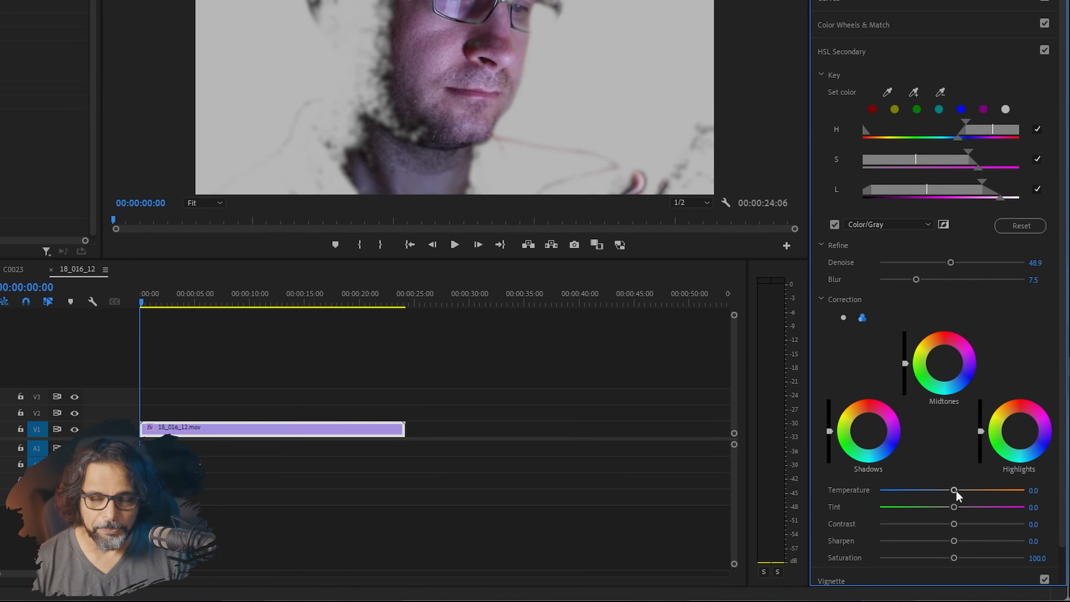
pyautogui.moveTo(955, 490); pyautogui.dragTo(934, 507)
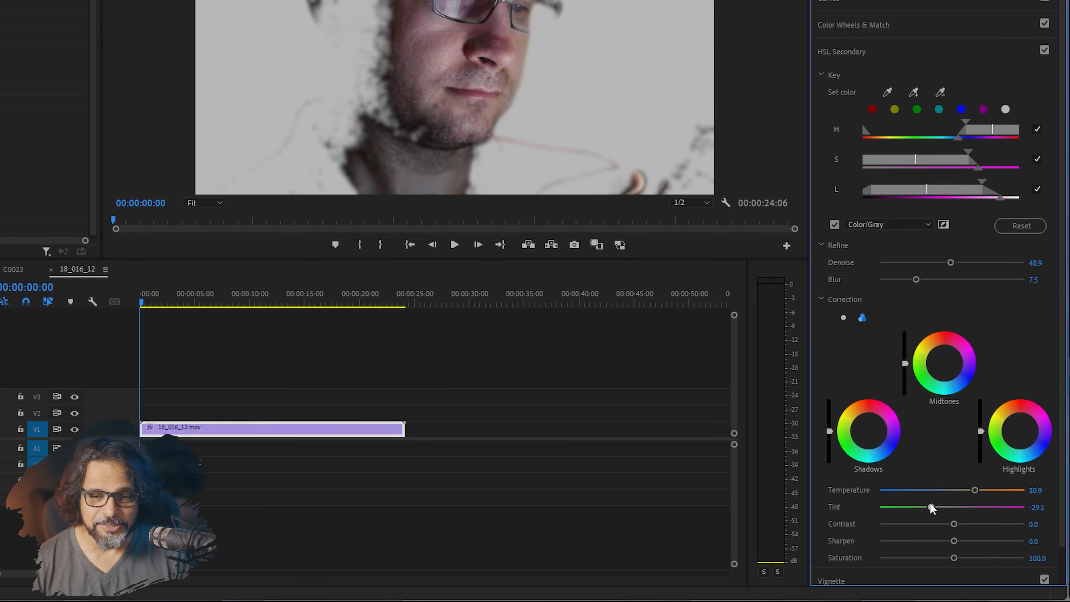
pyautogui.click(834, 225)
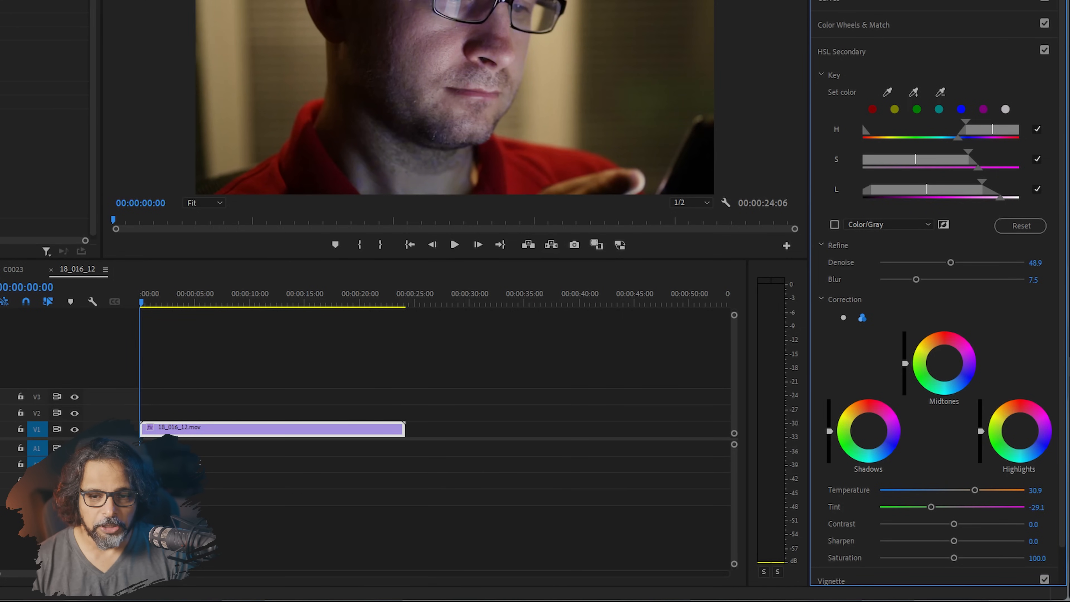
# - Magnify the program preview to 100% and compare the face with the Lumetri Color effect off and on
pyautogui.click(233, 130)
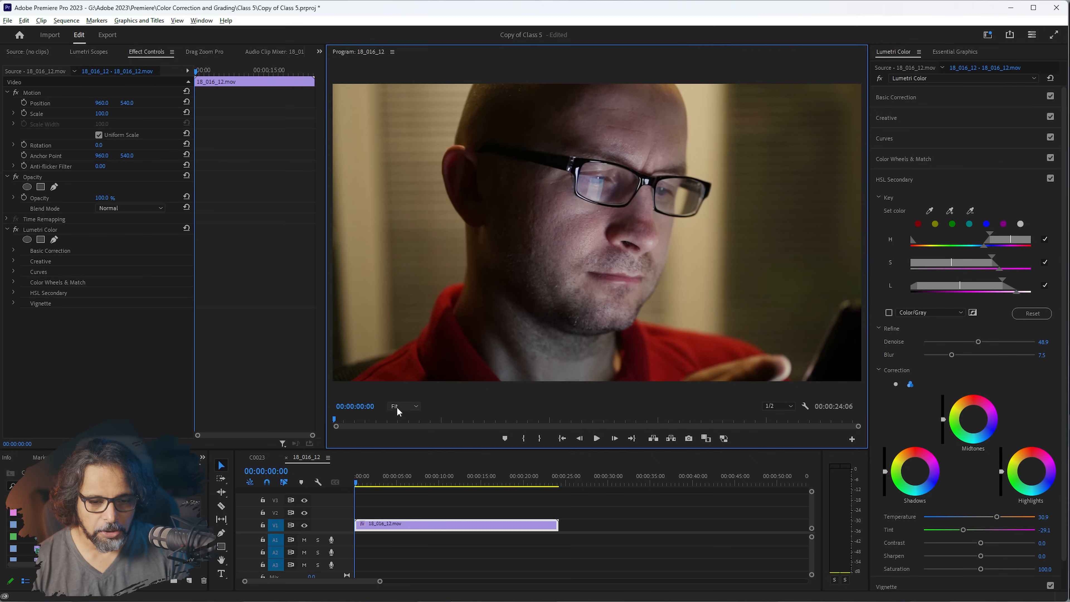
pyautogui.click(204, 203)
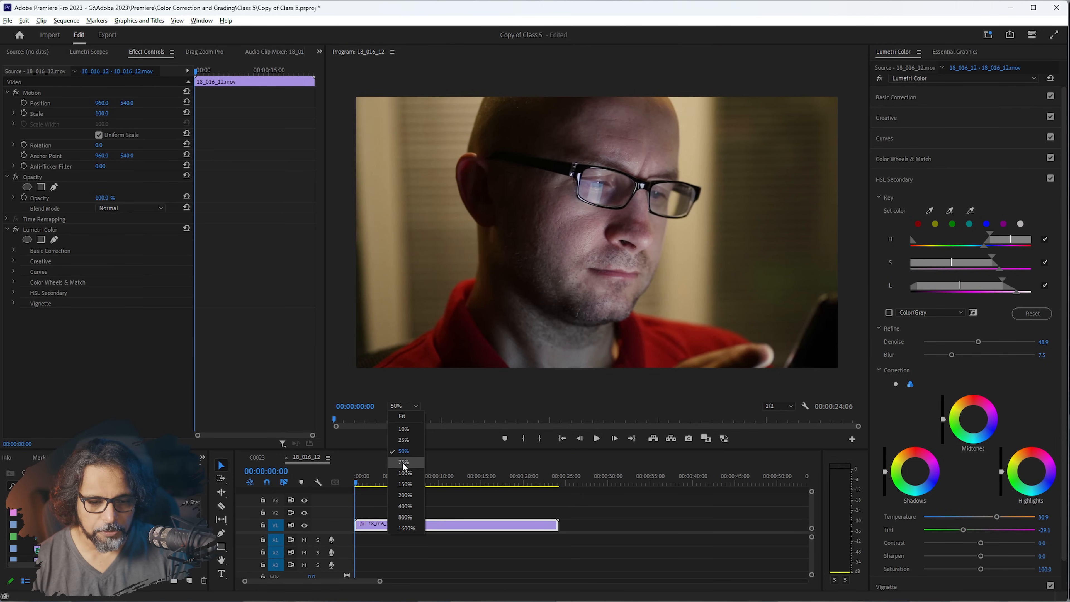
pyautogui.click(403, 472)
pyautogui.click(880, 79)
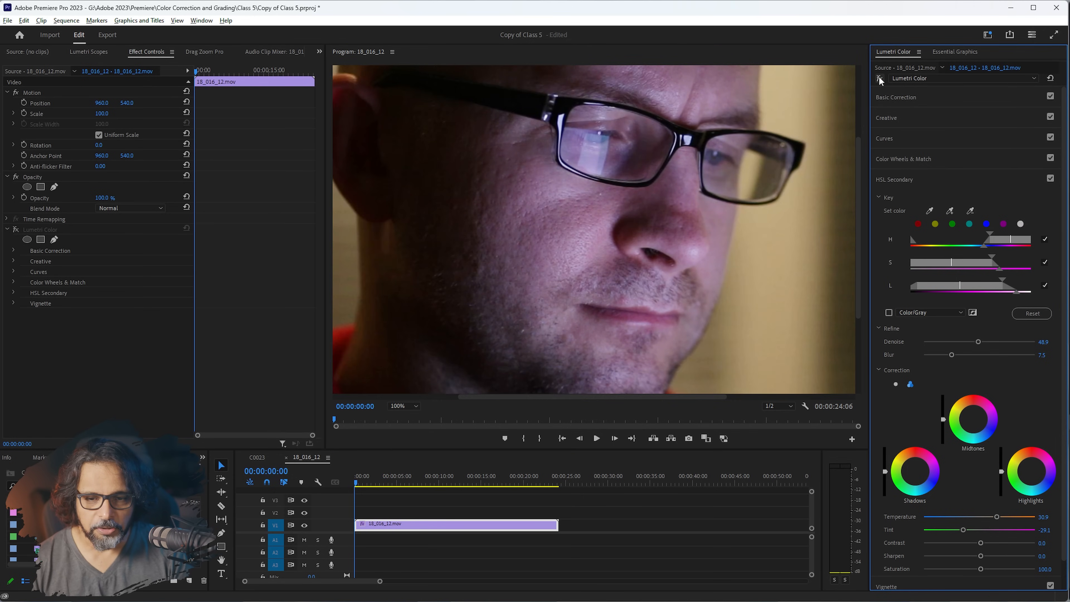
pyautogui.click(879, 79)
pyautogui.click(878, 79)
pyautogui.click(879, 79)
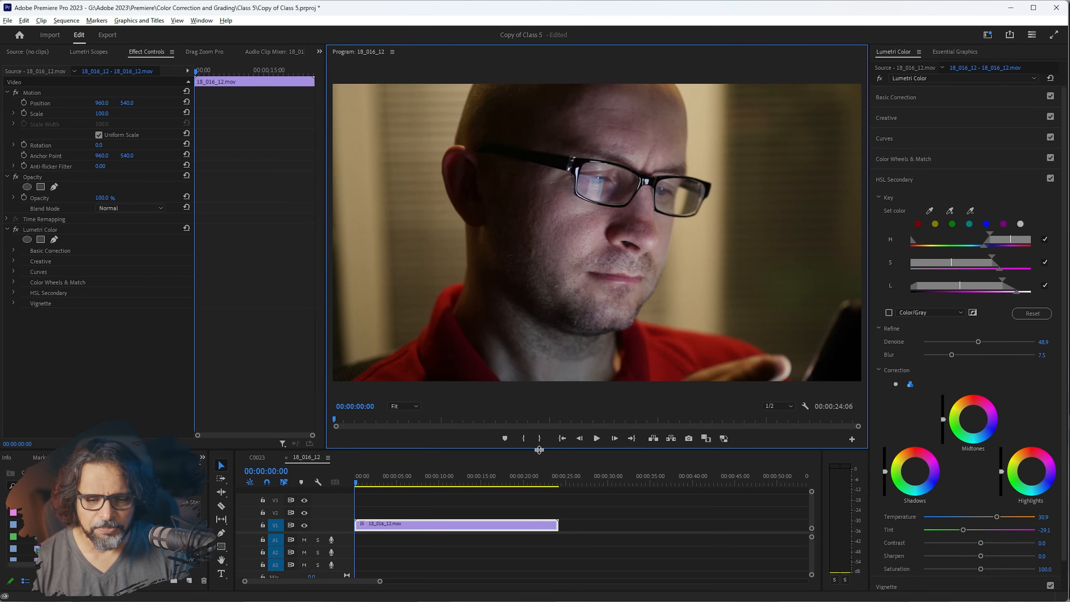
# - Give the timeline slightly more height and set the HSL Secondary correction's Saturation to 102.2
pyautogui.moveTo(538, 447)
pyautogui.mouseDown()
pyautogui.moveTo(536, 381)
pyautogui.moveTo(536, 437)
pyautogui.mouseUp()
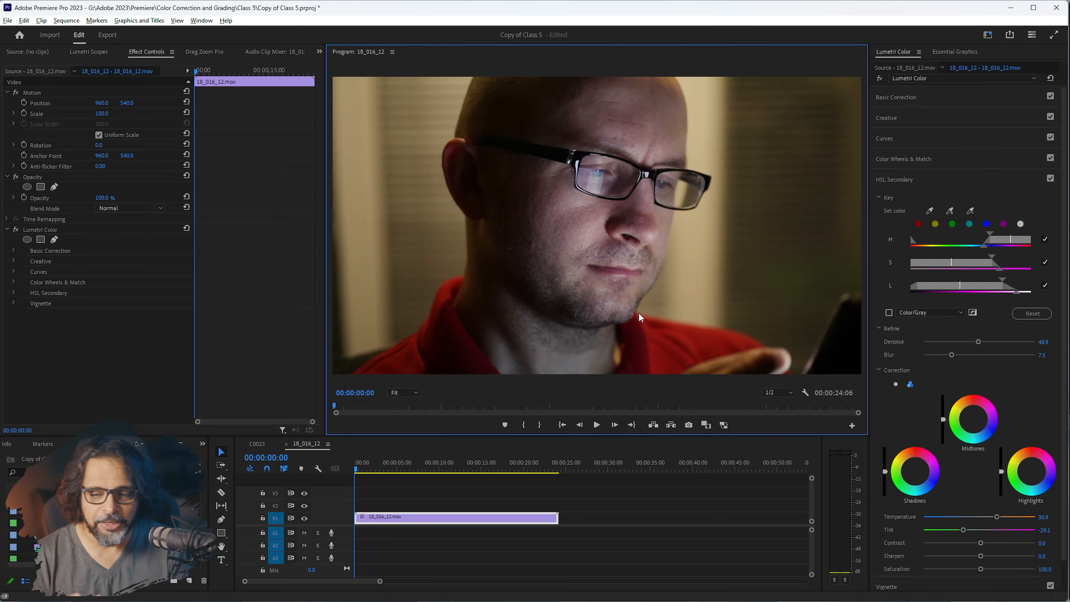
pyautogui.click(981, 568)
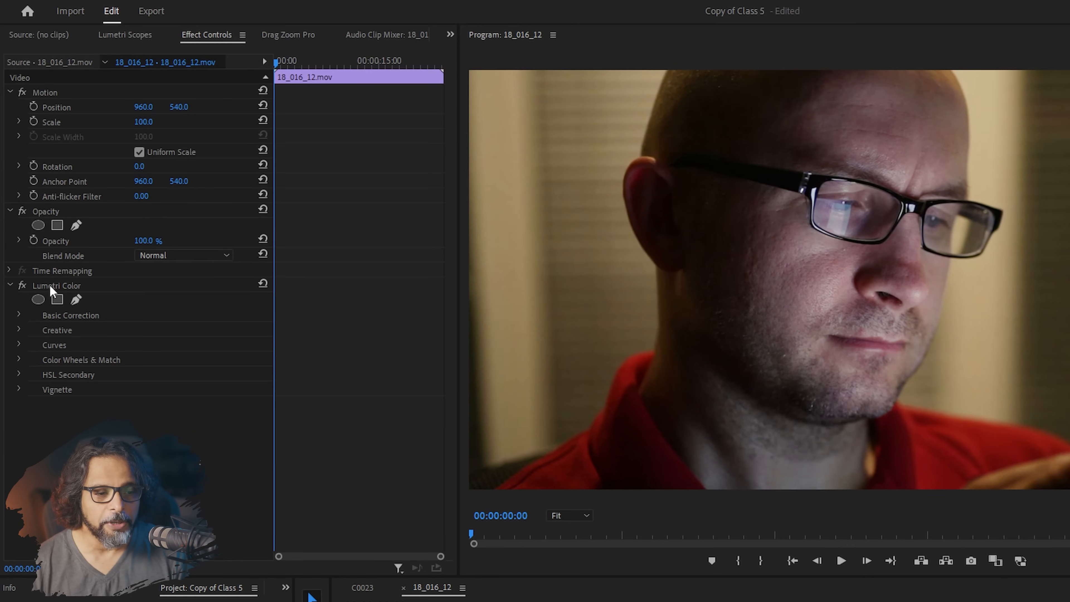
# - Rename the clip's Lumetri Color effect as SKIN and keep it selected as the active Lumetri effect
pyautogui.rightClick(73, 284)
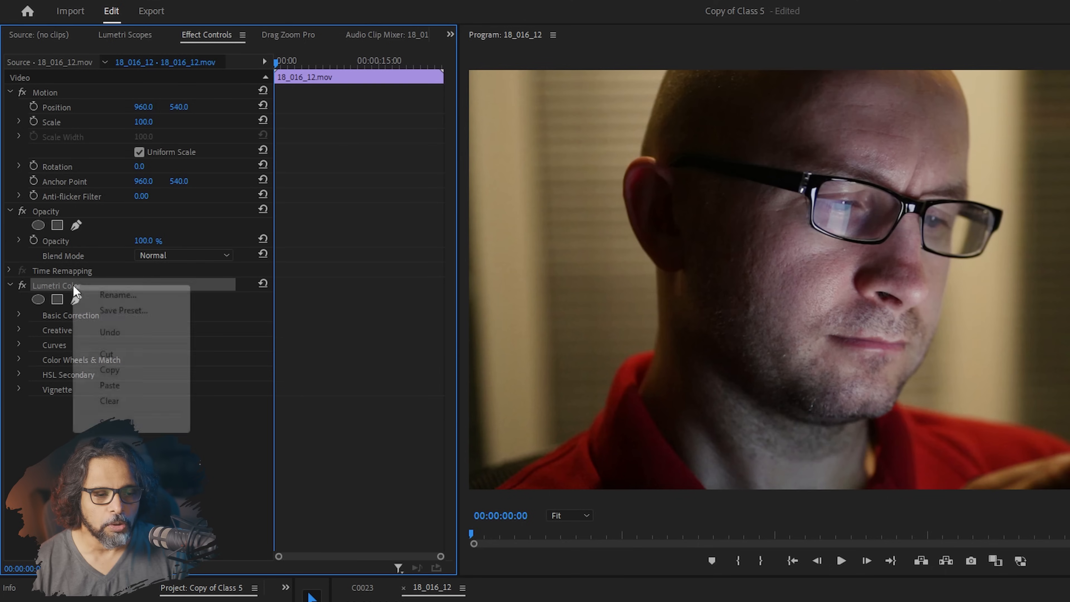
pyautogui.click(102, 298)
pyautogui.write('SKIN')
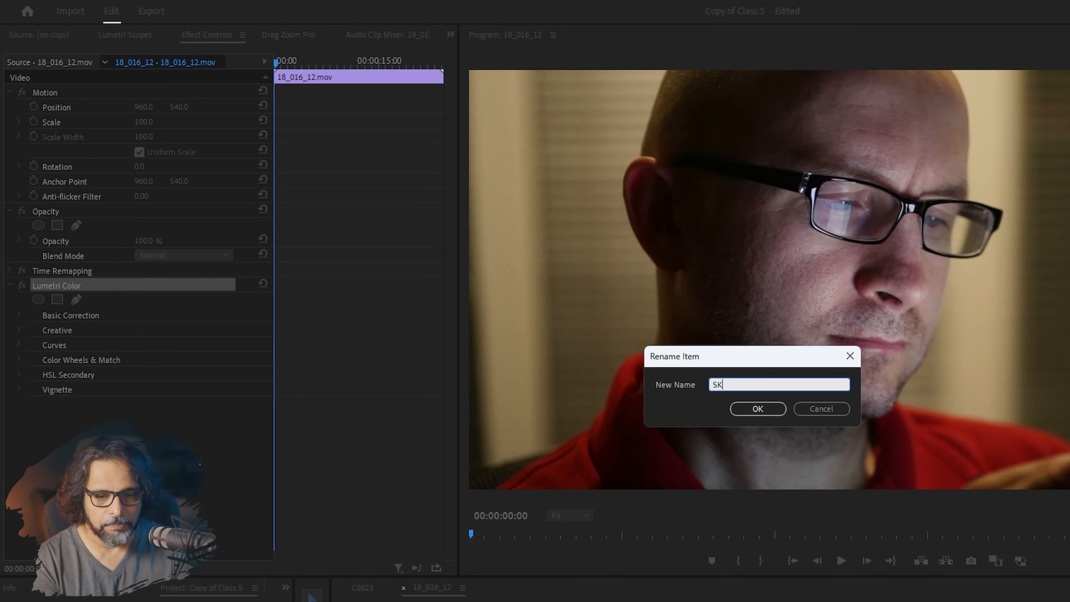
pyautogui.press('Return')
pyautogui.click(89, 332)
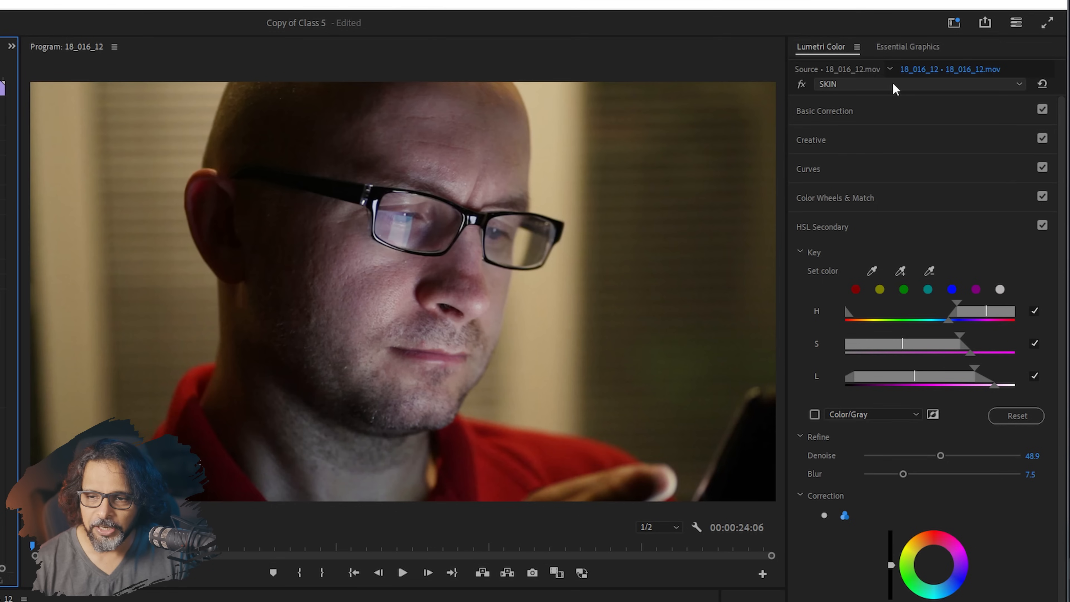
pyautogui.click(867, 85)
pyautogui.click(844, 98)
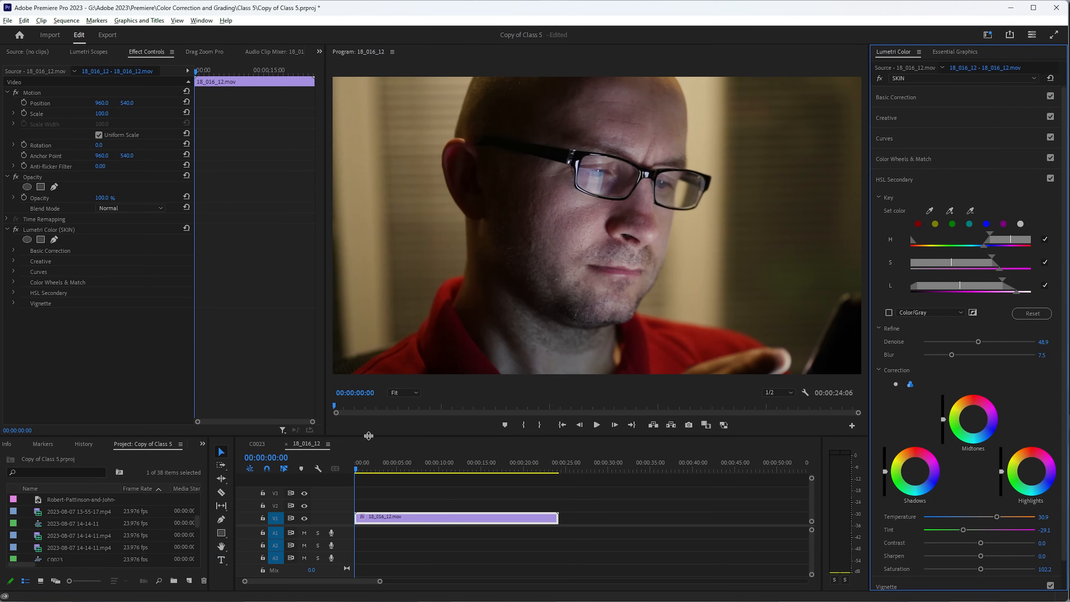
# - Try adding a second Lumetri Color effect from the Color Correction effects to the clip, and undo it
pyautogui.click(202, 443)
pyautogui.click(212, 462)
pyautogui.scroll(-3, 57, 539)
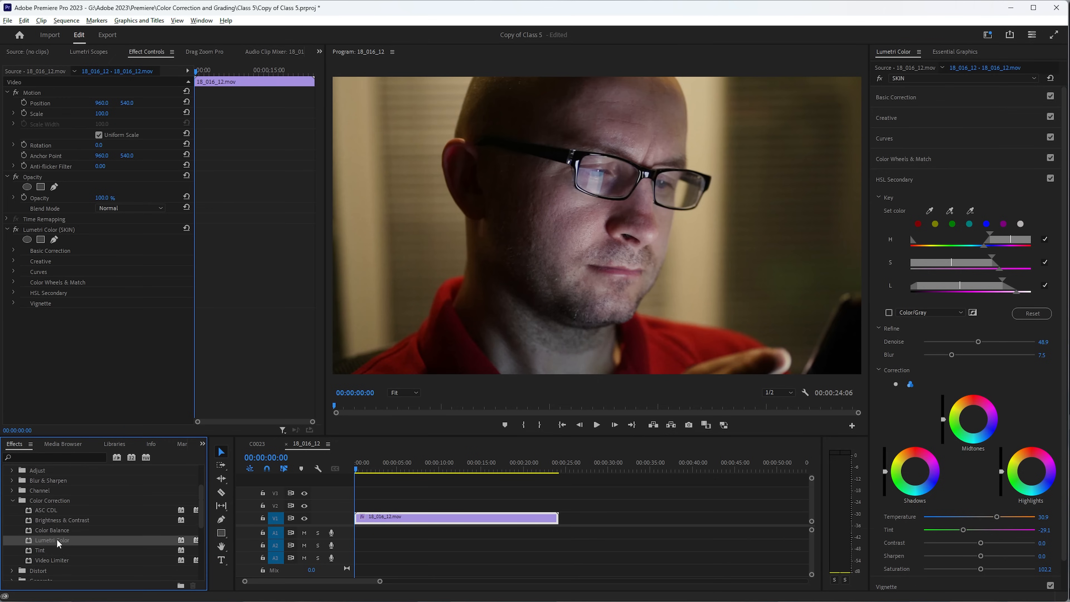
pyautogui.moveTo(57, 531); pyautogui.dragTo(57, 350)
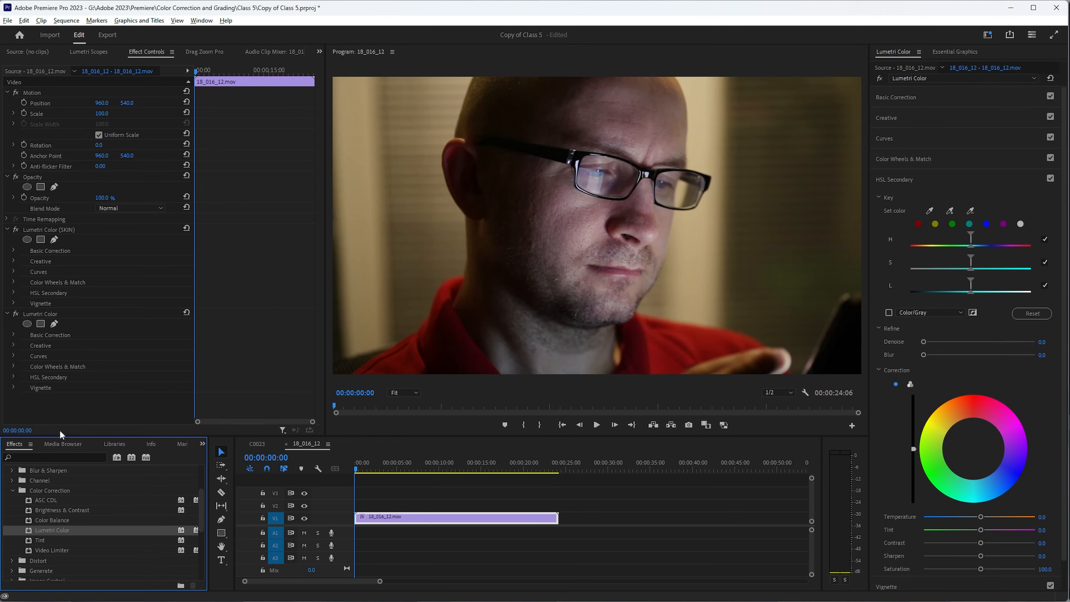
pyautogui.hotkey('ctrl', 'z')
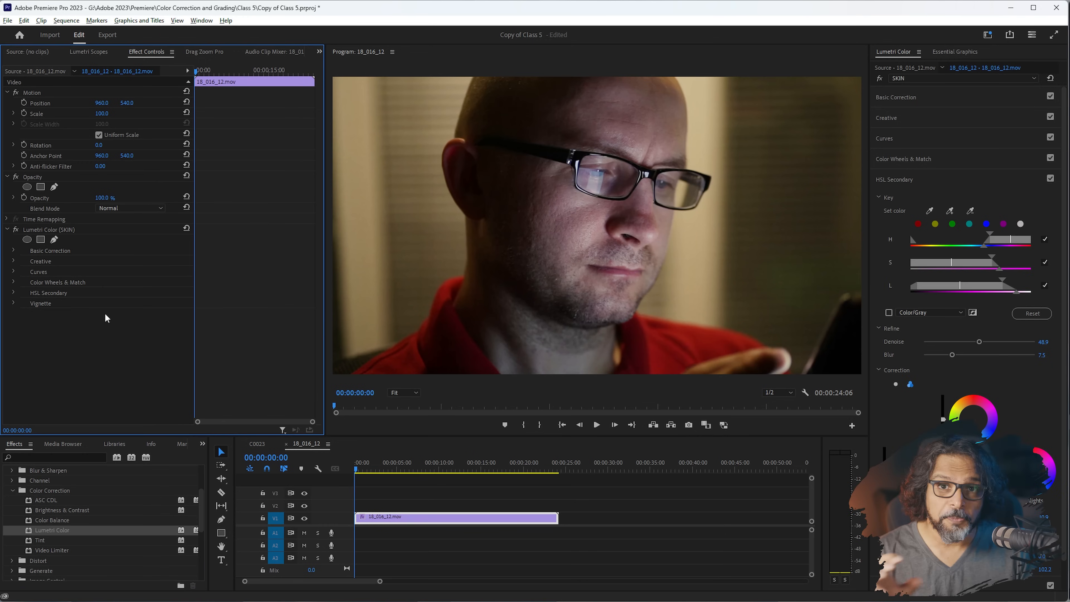
# - Duplicate the clip's SKIN Lumetri Color effect and rename the copy as BG
pyautogui.click(70, 228)
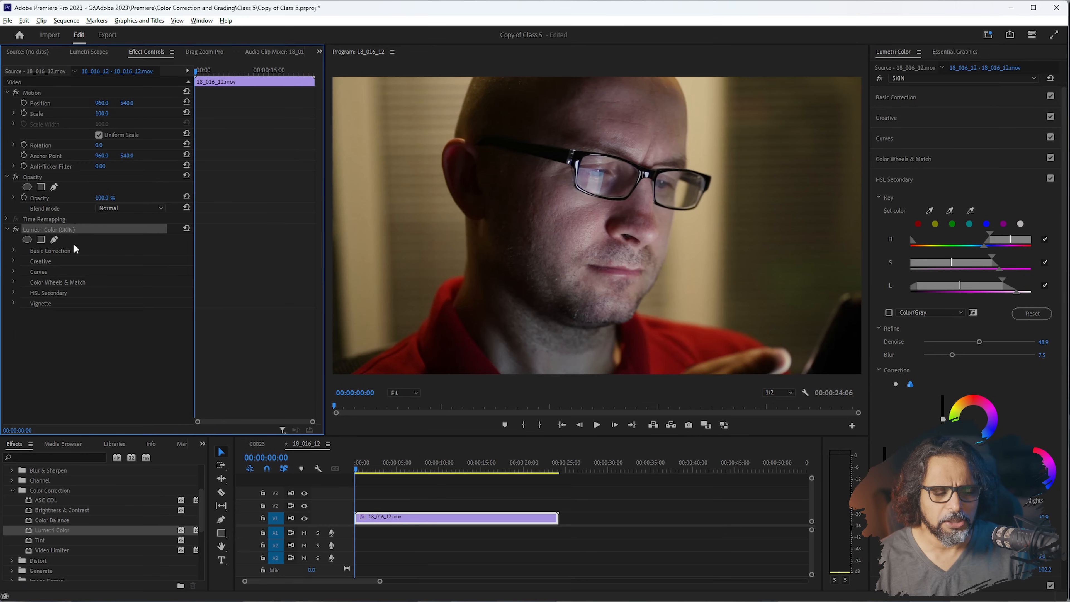
pyautogui.hotkey('ctrl', 'c')
pyautogui.hotkey('ctrl', 'v')
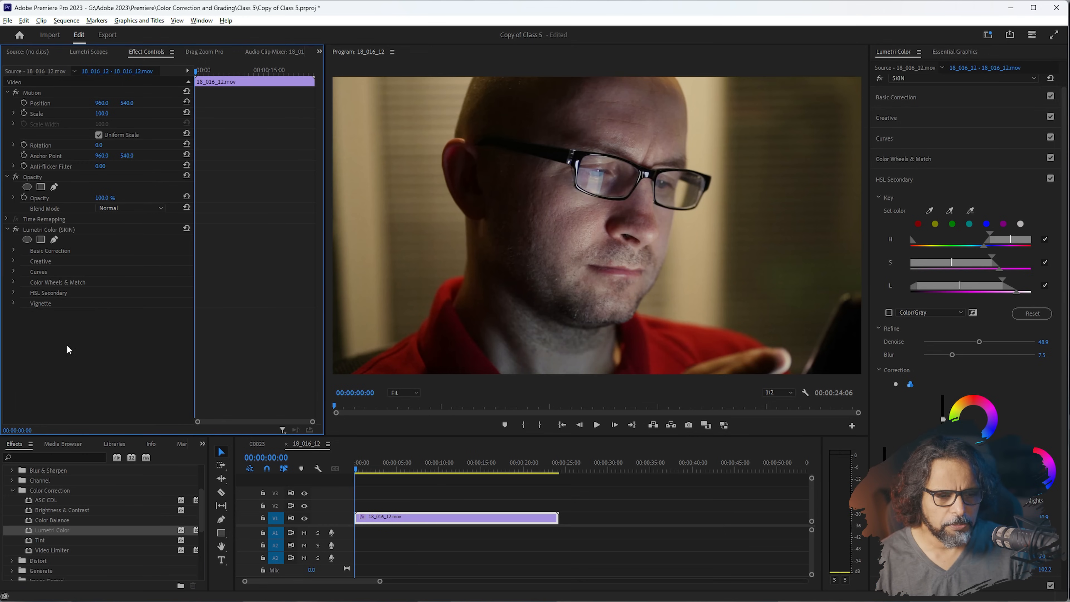
pyautogui.rightClick(61, 312)
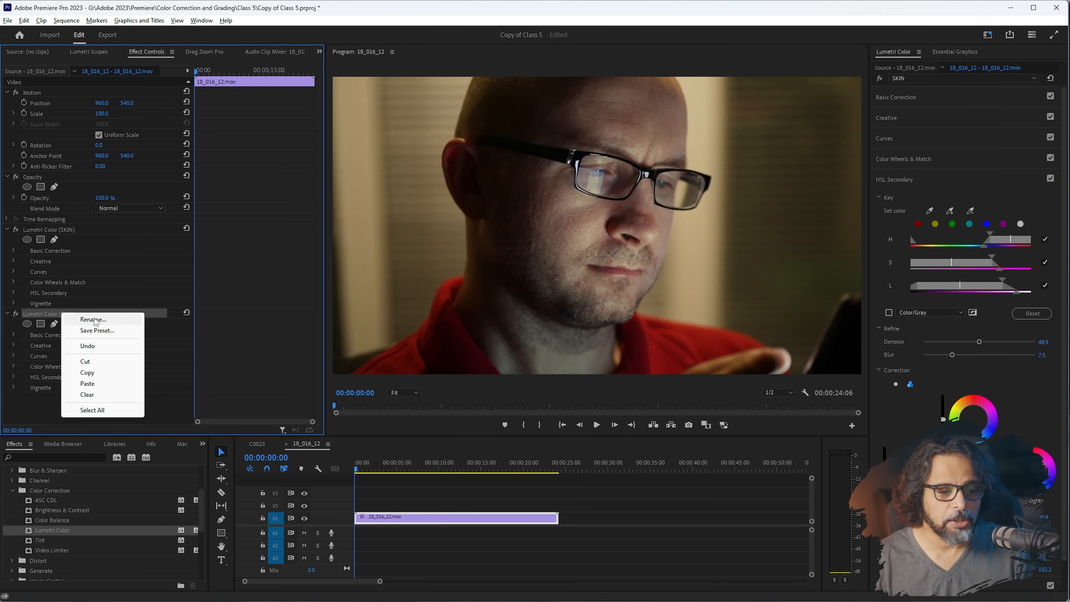
pyautogui.click(94, 317)
pyautogui.write('BG')
pyautogui.press('Return')
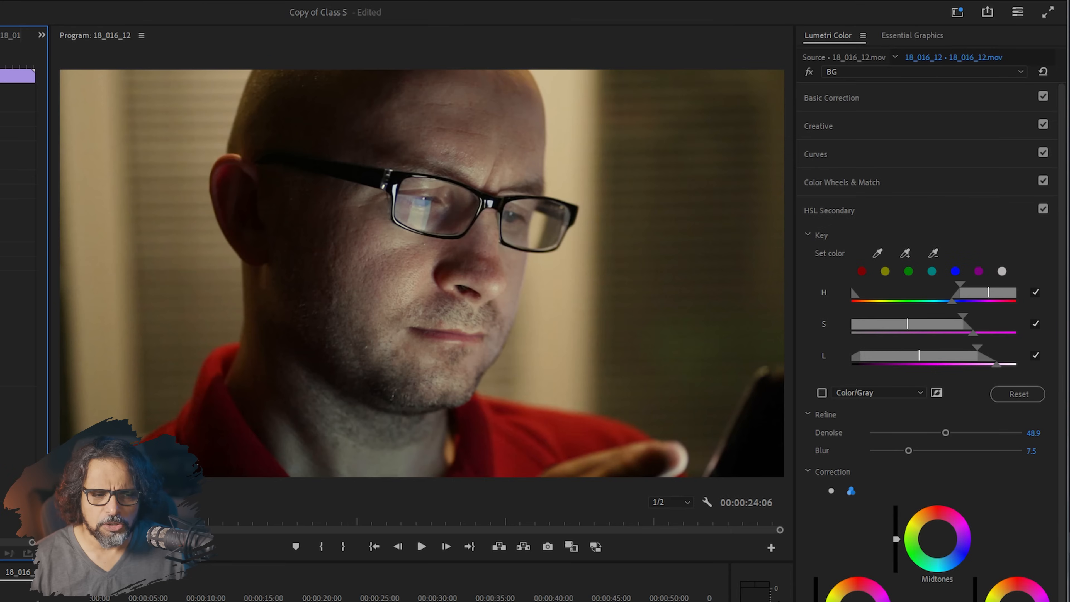
# - Switch the active Lumetri effect to SKIN and back to BG
pyautogui.click(885, 73)
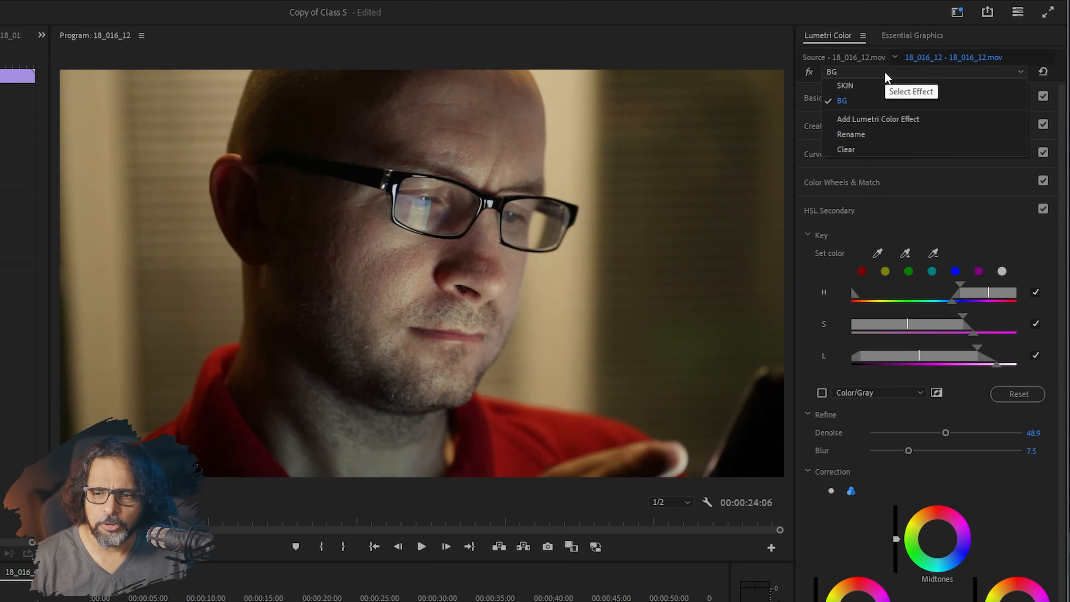
pyautogui.click(854, 83)
pyautogui.click(854, 70)
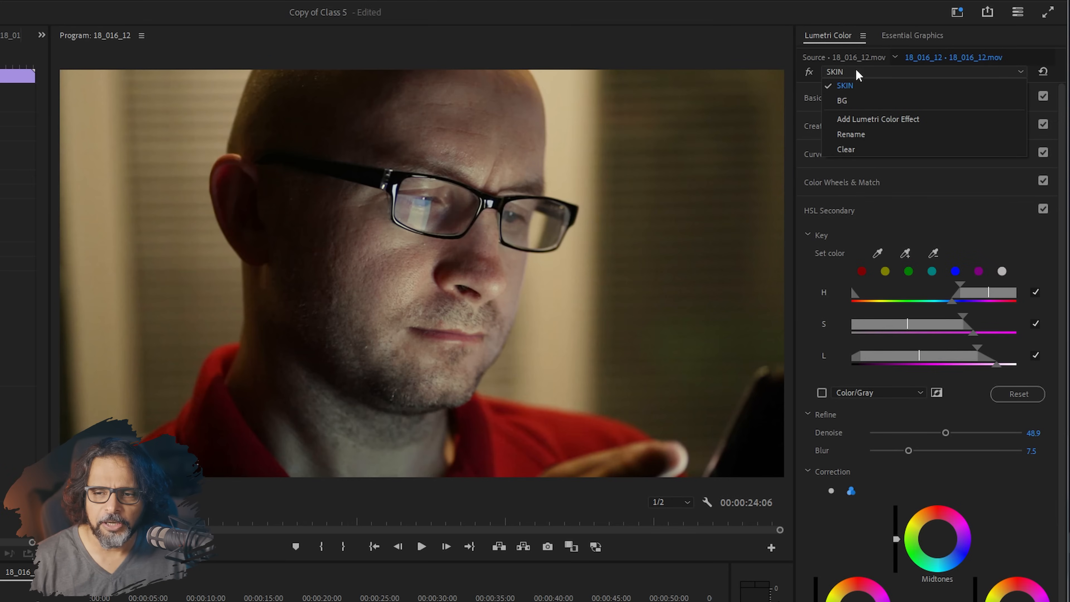
pyautogui.click(844, 101)
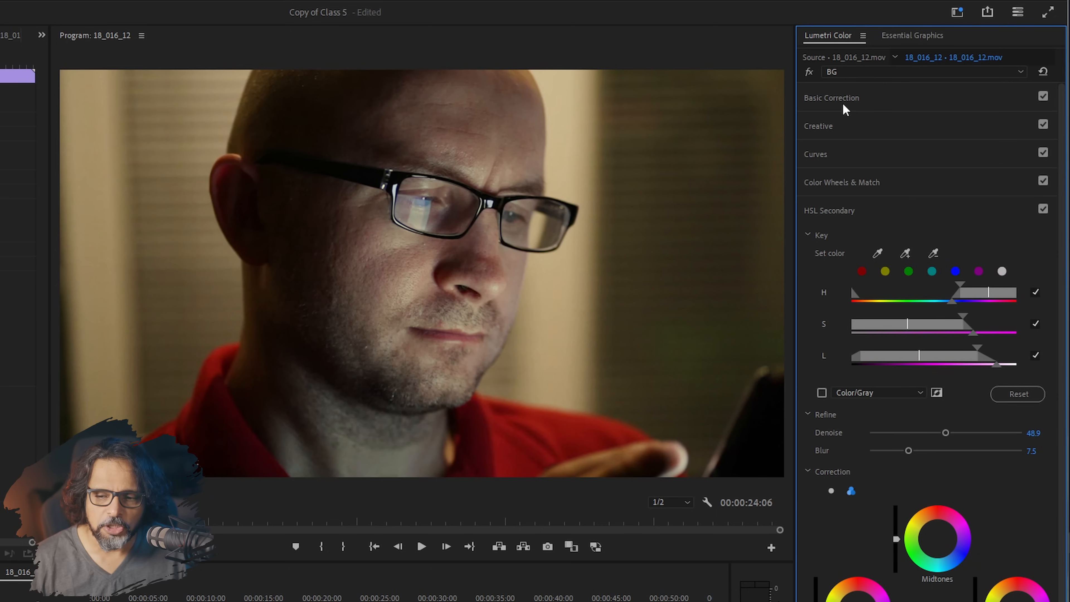
# - Display the BG effect's HSL key mask, invert it, and set Temperature to 20.2 and Tint to -5.8
pyautogui.click(820, 393)
pyautogui.click(820, 393)
pyautogui.click(820, 394)
pyautogui.click(821, 394)
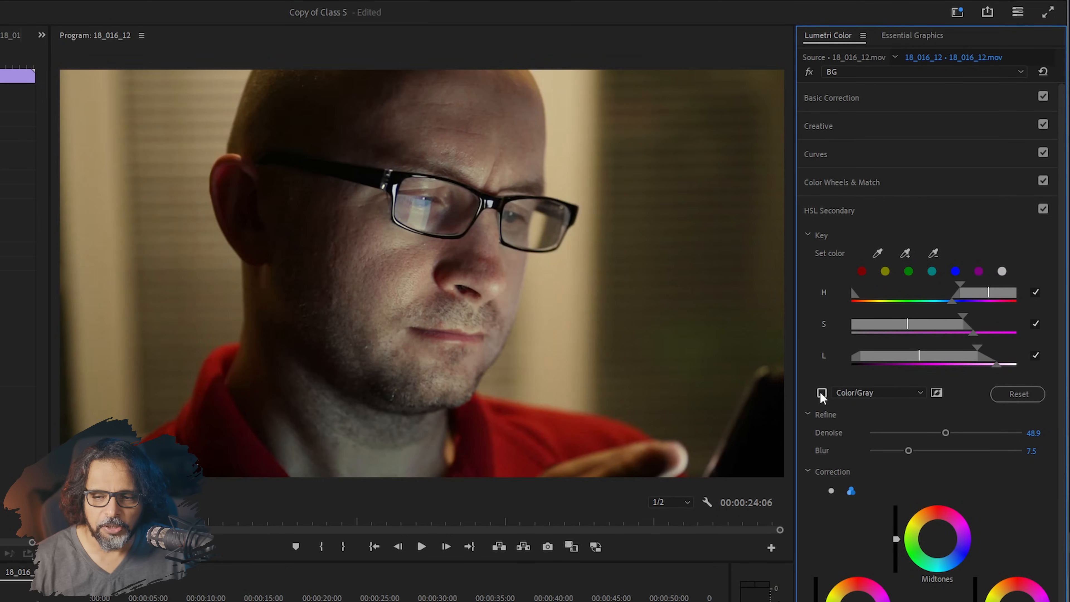
pyautogui.click(821, 393)
pyautogui.click(936, 392)
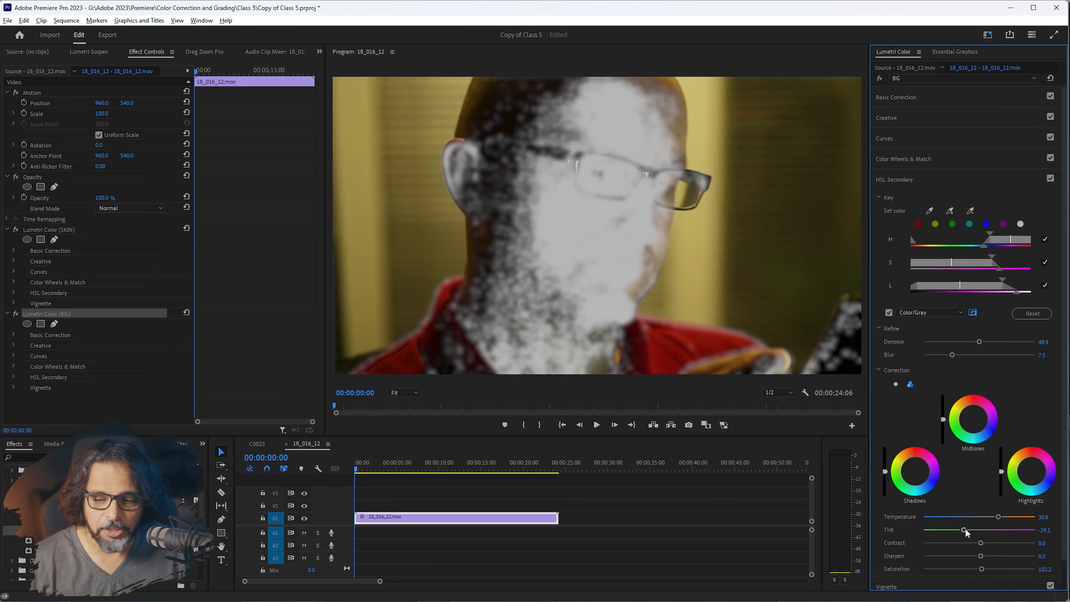
pyautogui.moveTo(964, 530)
pyautogui.mouseDown()
pyautogui.moveTo(990, 517)
pyautogui.moveTo(975, 529)
pyautogui.mouseUp()
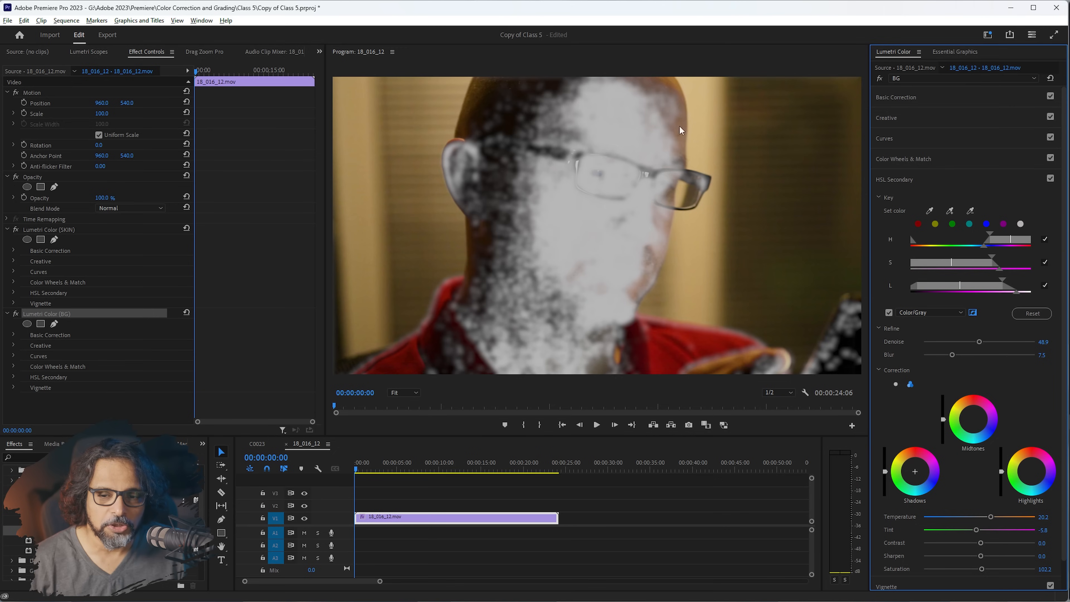
# - Turn off the mask inversion and extend the BG key by sampling the man's cheek and red shirt
pyautogui.click(972, 312)
pyautogui.click(949, 211)
pyautogui.click(661, 216)
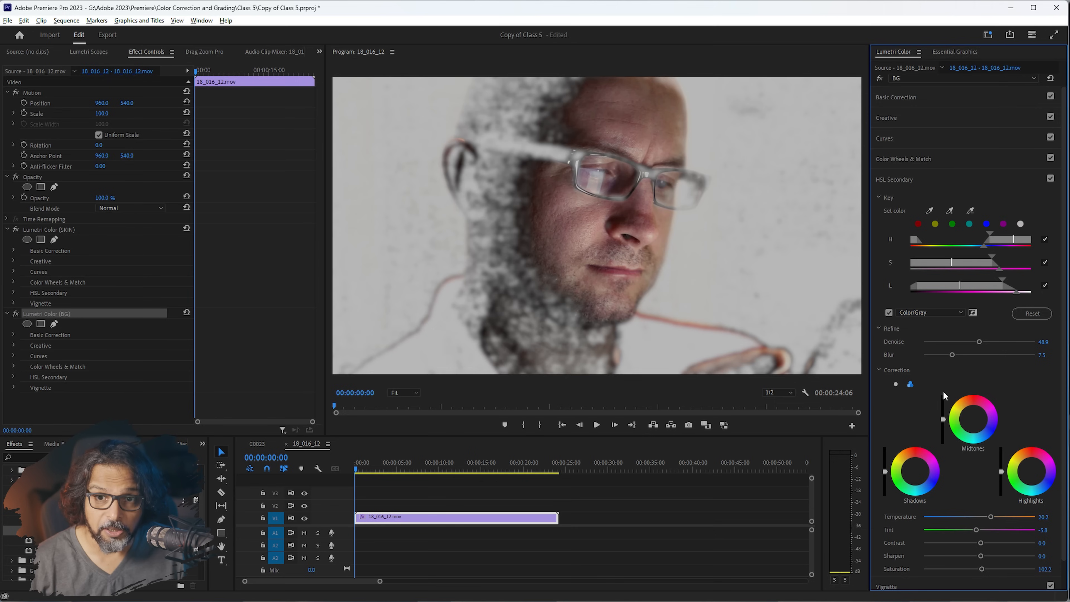
pyautogui.click(930, 211)
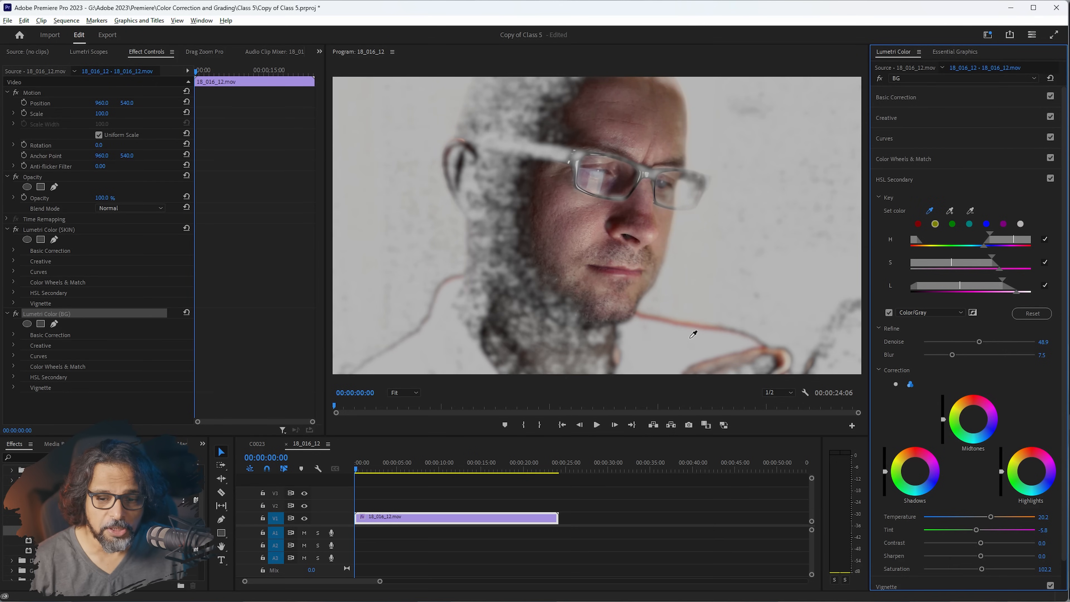
pyautogui.click(693, 334)
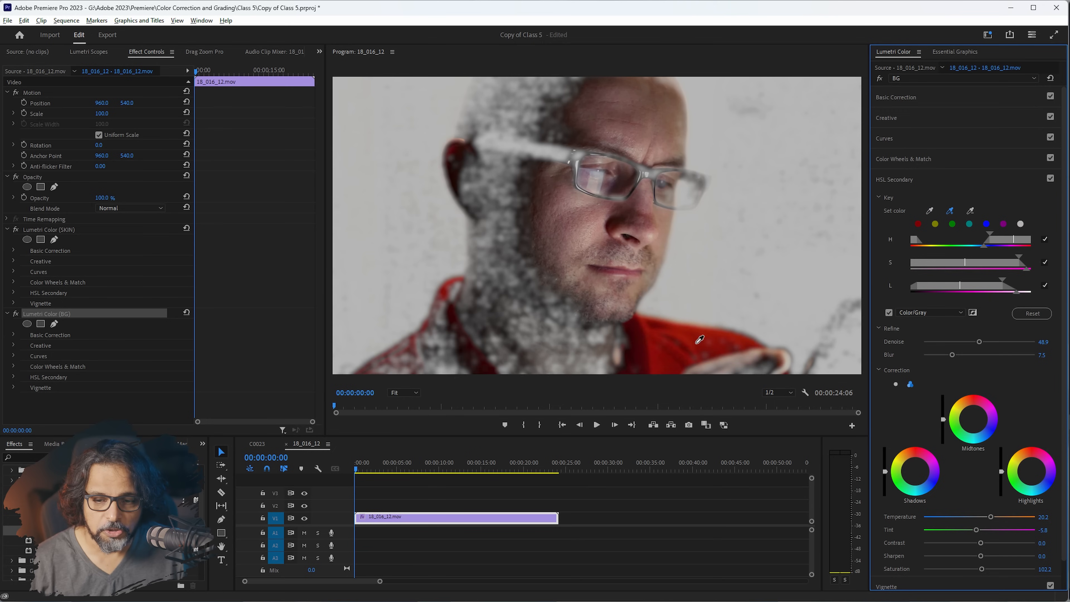
pyautogui.click(710, 350)
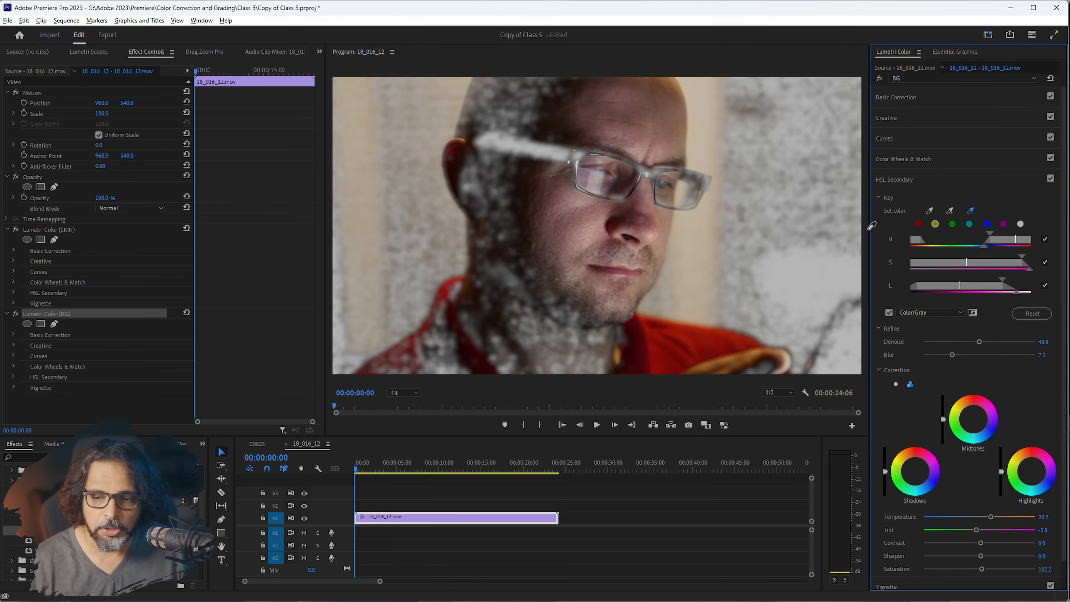
pyautogui.click(704, 248)
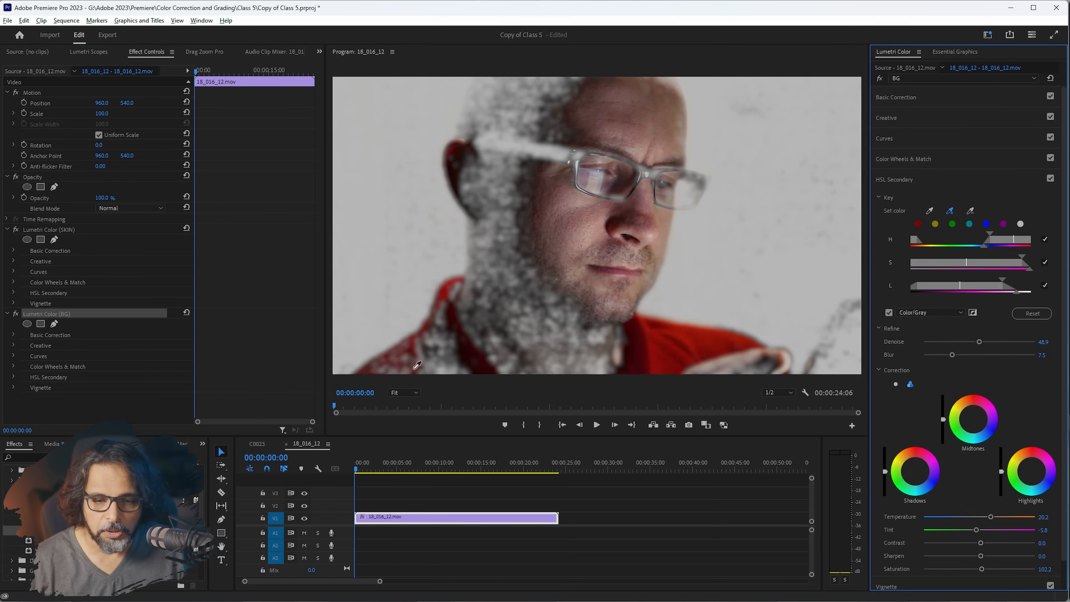
pyautogui.click(450, 363)
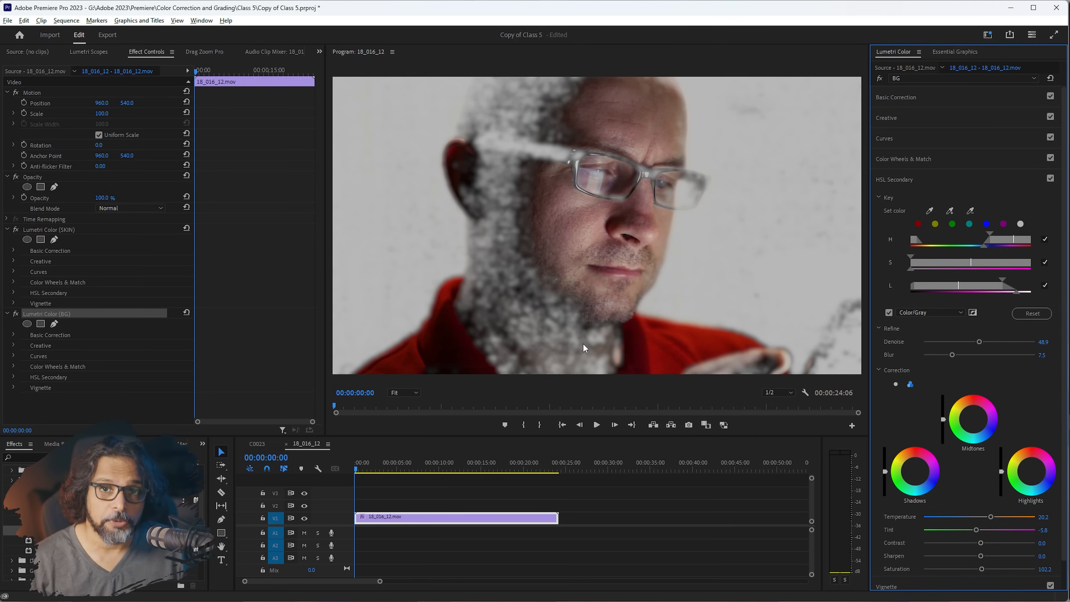
# - Hide and invert the BG mask, and set the correction's Temperature to -58.7 and Tint to 22.9
pyautogui.click(888, 313)
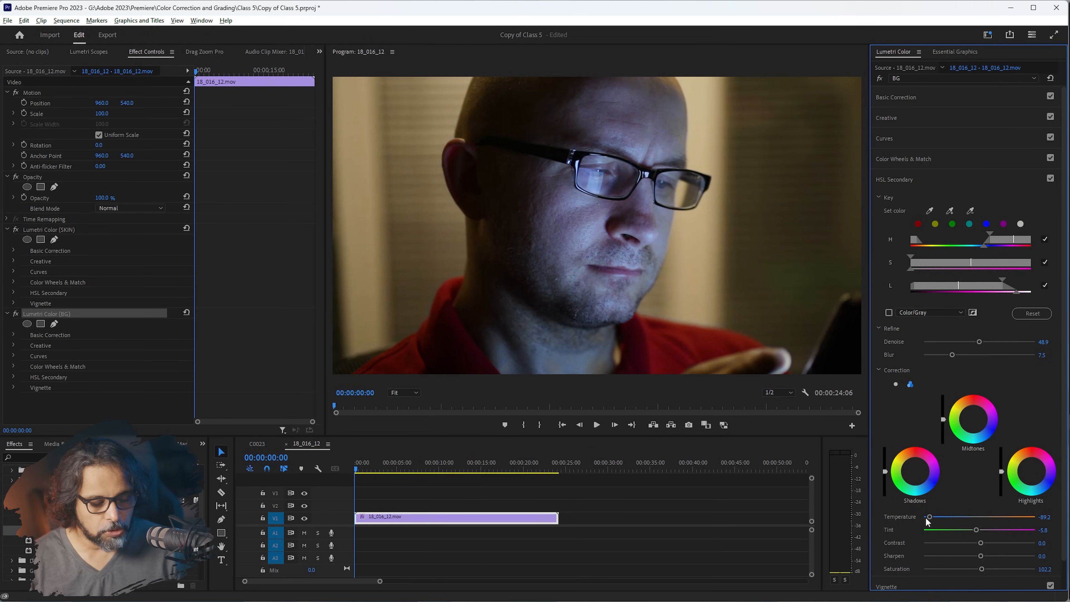
pyautogui.hotkey('ctrl', 'z')
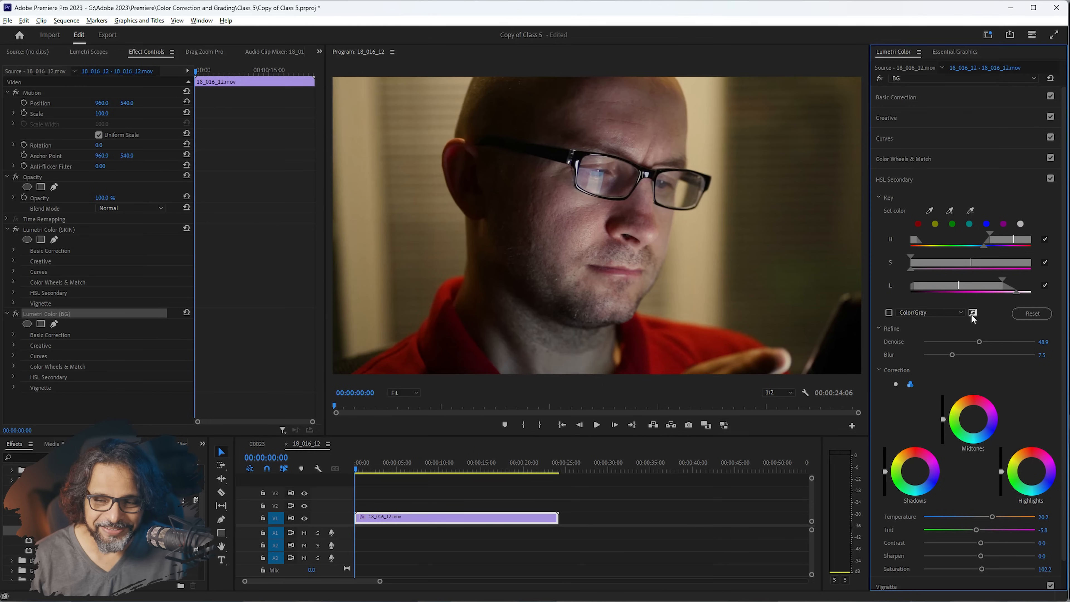
pyautogui.moveTo(962, 520); pyautogui.dragTo(996, 531)
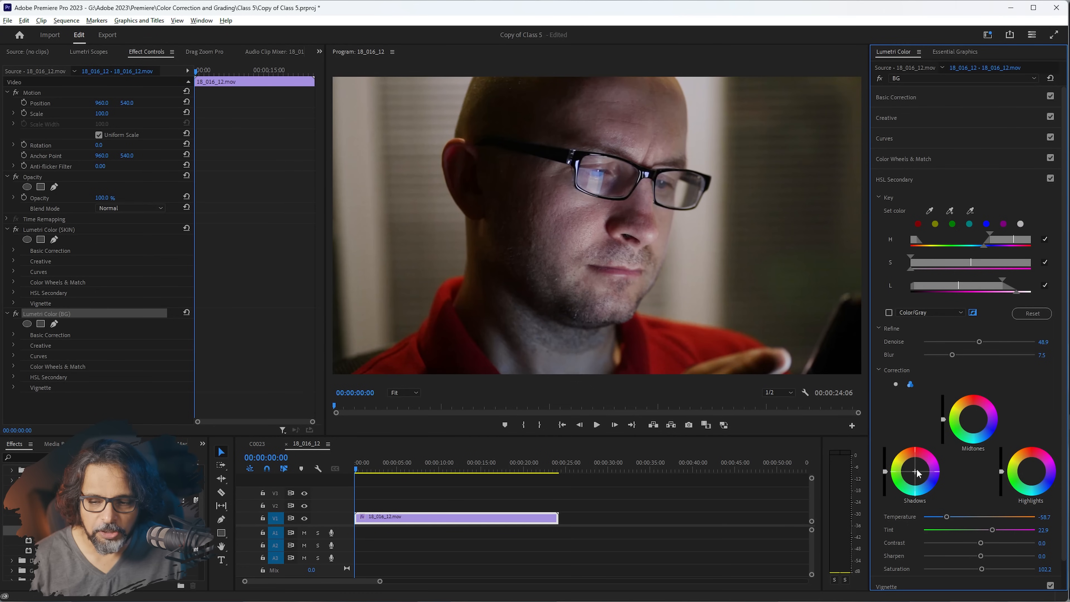
# - Push the correction's Shadows, Midtones and Highlights color wheels slightly toward teal-blue to cool the background
pyautogui.moveTo(914, 470); pyautogui.dragTo(914, 471)
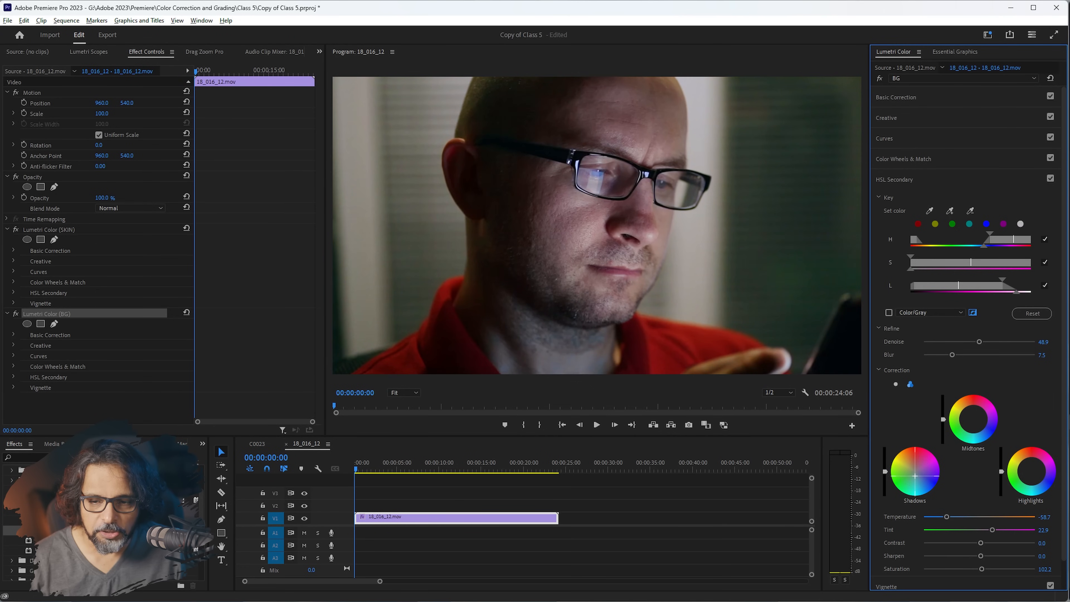
pyautogui.moveTo(915, 476); pyautogui.dragTo(917, 478)
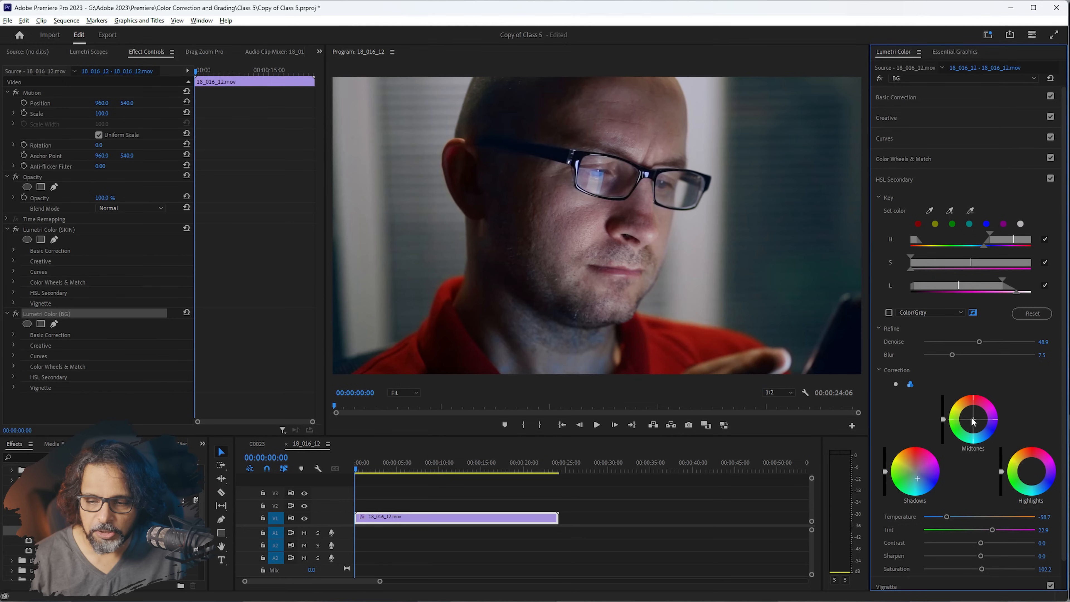
pyautogui.moveTo(974, 421); pyautogui.dragTo(974, 425)
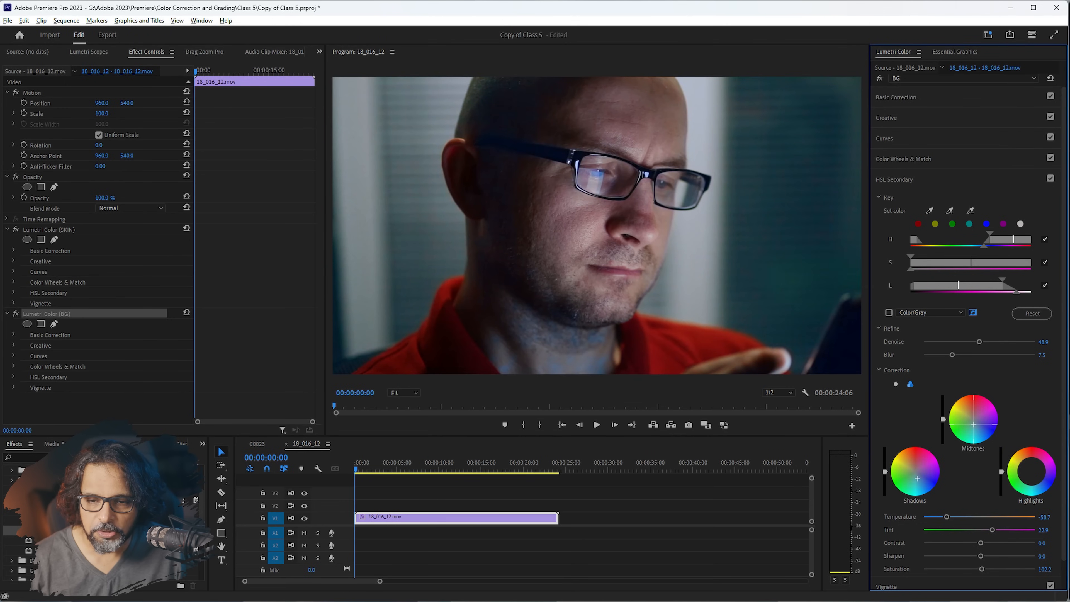
pyautogui.moveTo(1031, 472); pyautogui.dragTo(1032, 476)
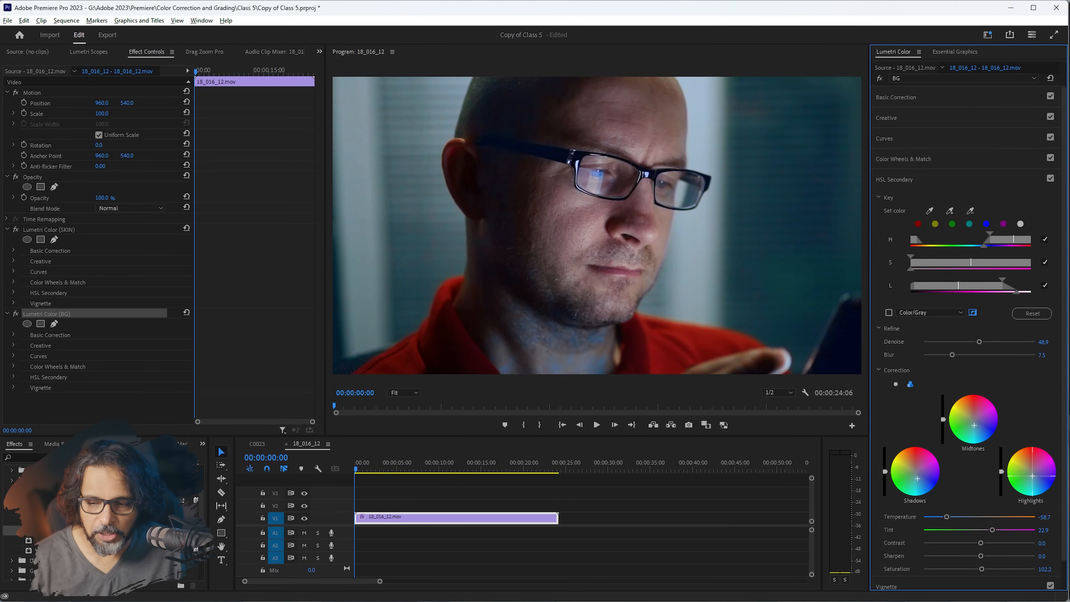
pyautogui.moveTo(1032, 479); pyautogui.dragTo(1032, 479)
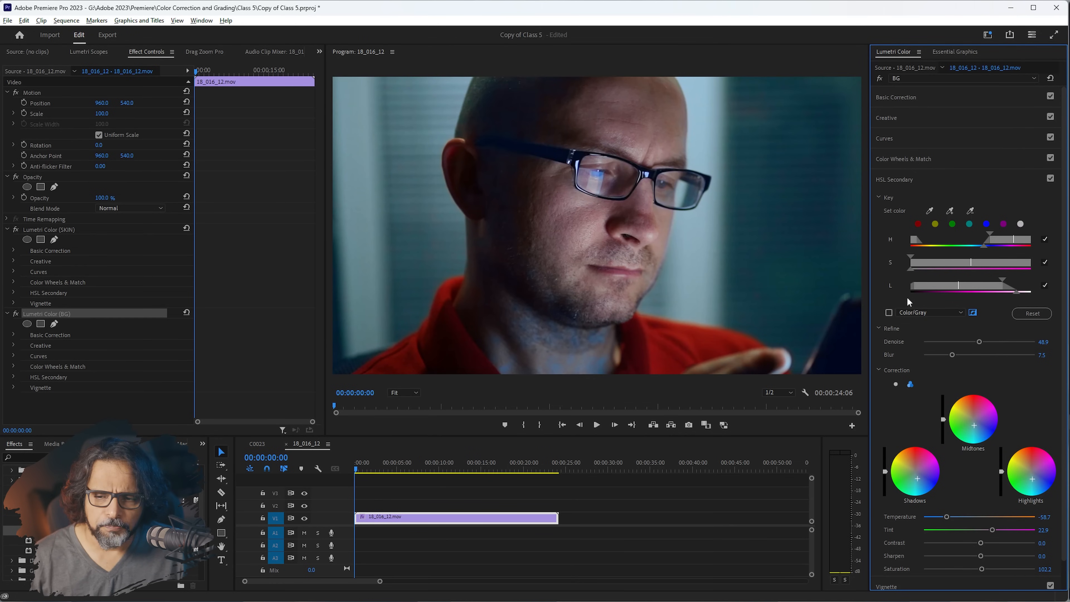
# - Display the BG key mask and subtract a sample of the dark background beside the face from the key
pyautogui.click(889, 312)
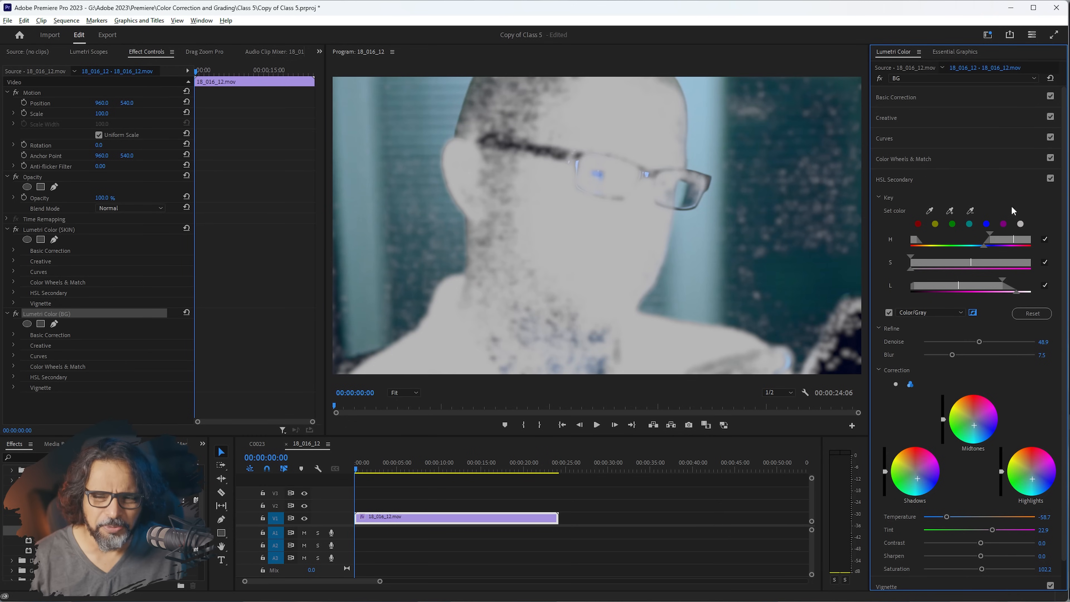
pyautogui.click(603, 364)
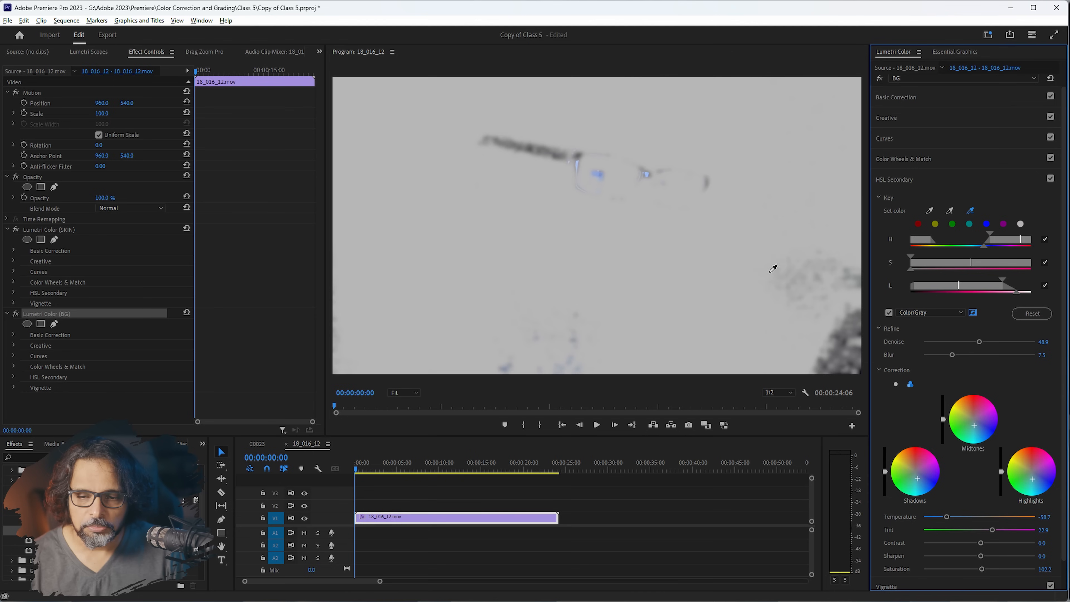
pyautogui.click(751, 206)
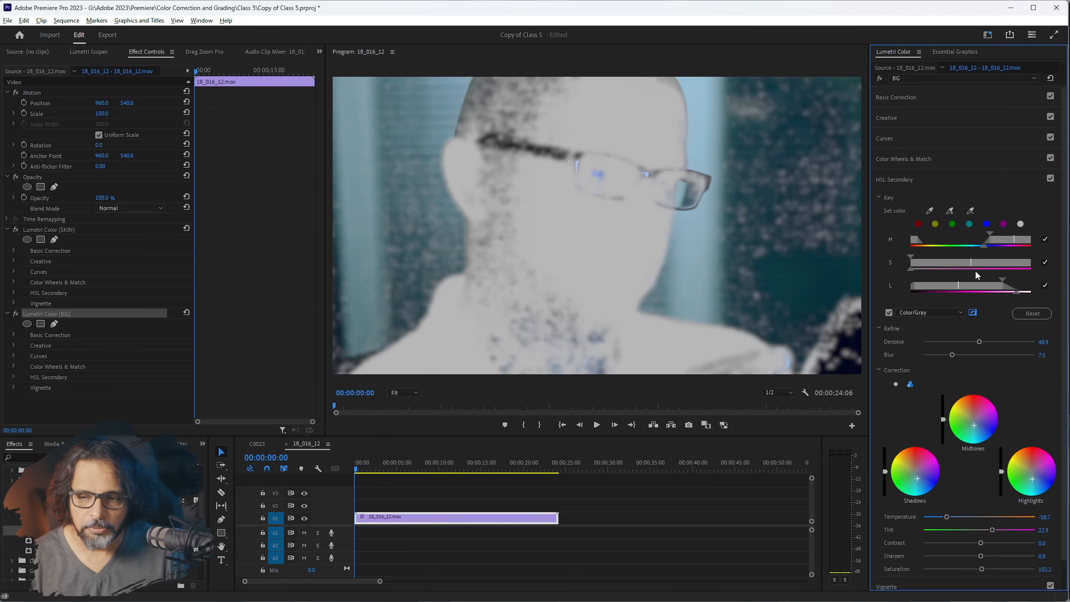
pyautogui.click(969, 211)
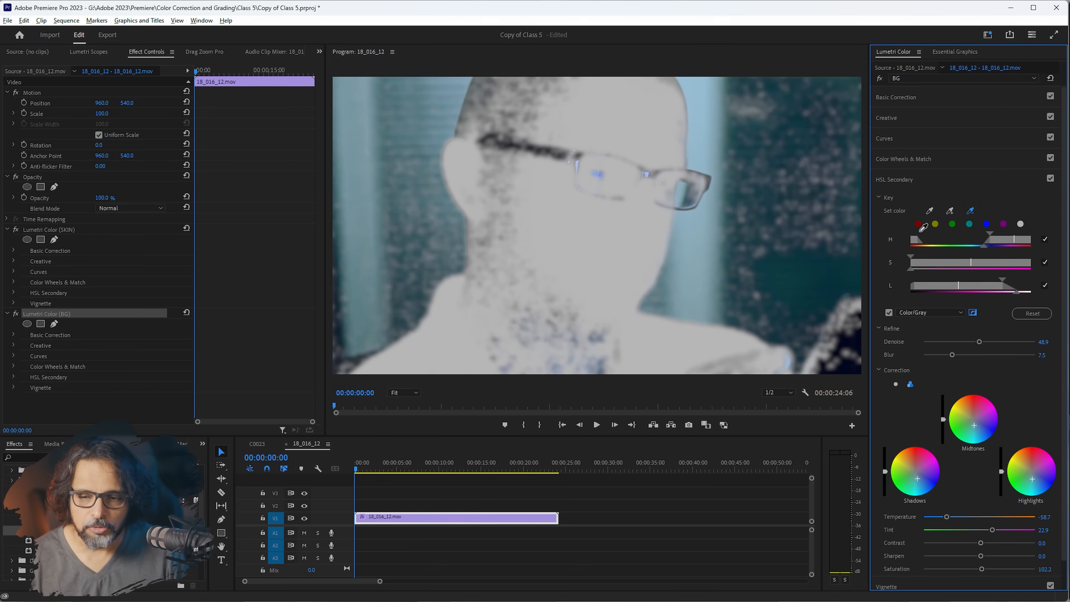
pyautogui.click(762, 248)
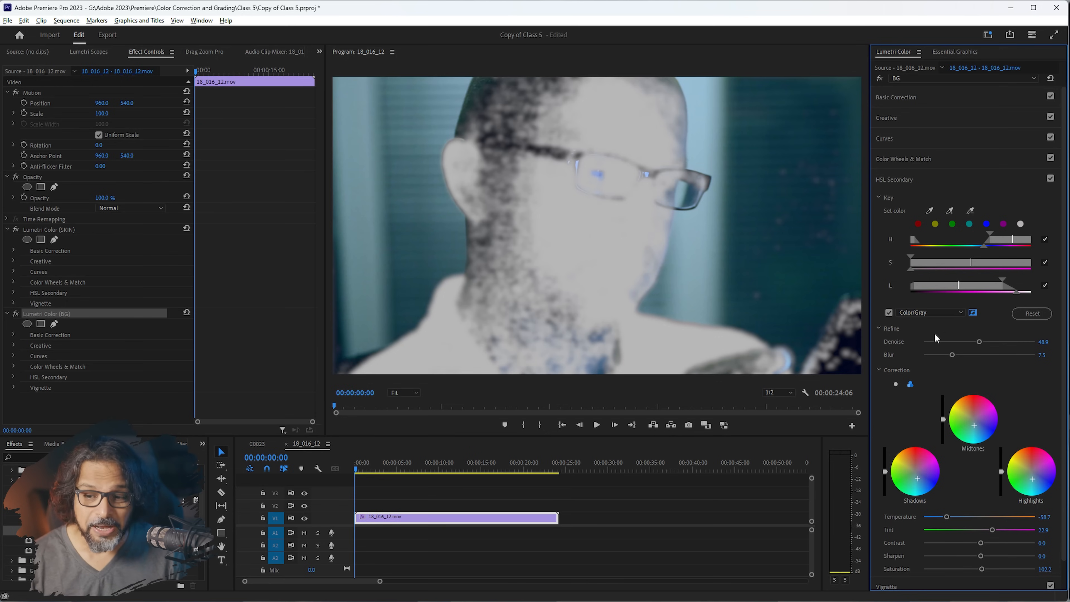
# - Hide the mask and compare the shot with the BG effect off and on
pyautogui.click(889, 313)
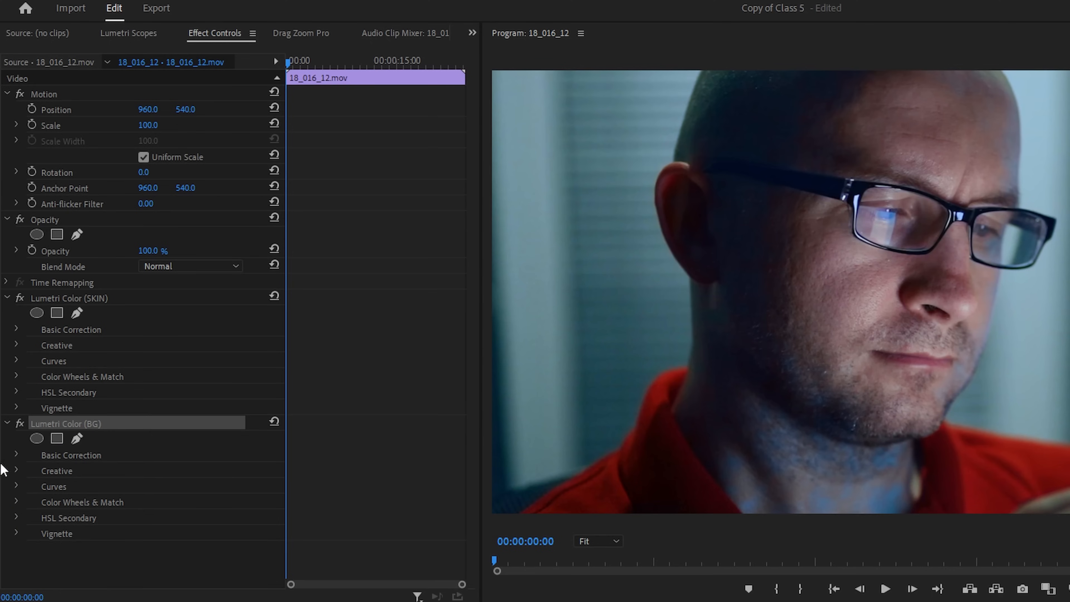
pyautogui.click(21, 425)
pyautogui.click(22, 424)
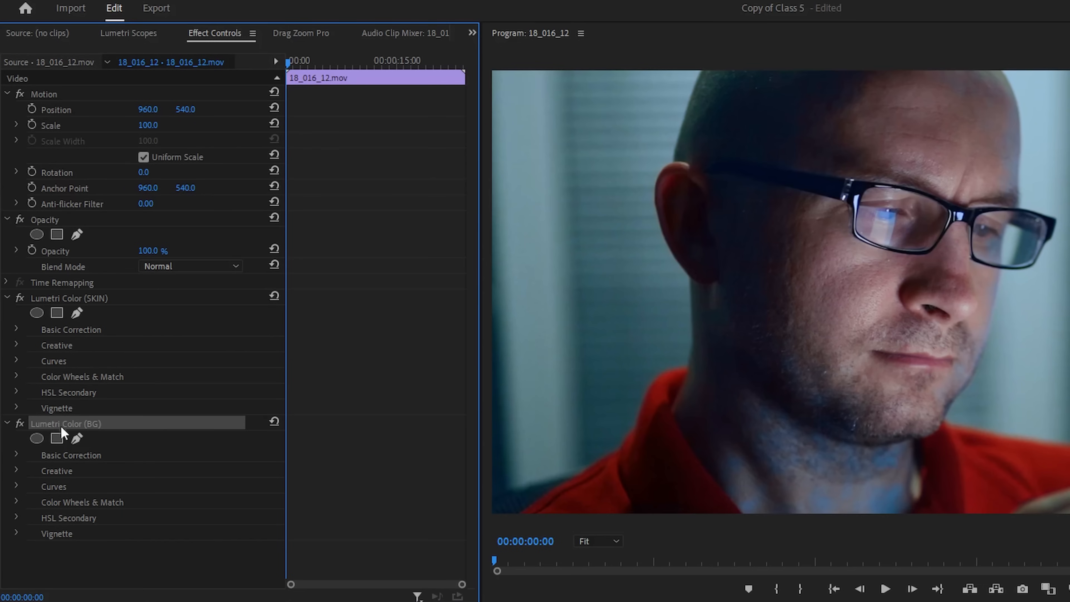
# - Start a pen mask on the BG effect, tracing from the man's shoulder up past the neck and ear and over his head
pyautogui.click(77, 439)
pyautogui.click(554, 511)
pyautogui.moveTo(663, 434); pyautogui.dragTo(677, 418)
pyautogui.moveTo(697, 344); pyautogui.dragTo(697, 317)
pyautogui.moveTo(693, 270); pyautogui.dragTo(683, 252)
pyautogui.click(669, 194)
pyautogui.moveTo(671, 186); pyautogui.dragTo(680, 160)
pyautogui.moveTo(698, 110); pyautogui.dragTo(715, 78)
pyautogui.click(825, 71)
pyautogui.moveTo(829, 70); pyautogui.dragTo(904, 71)
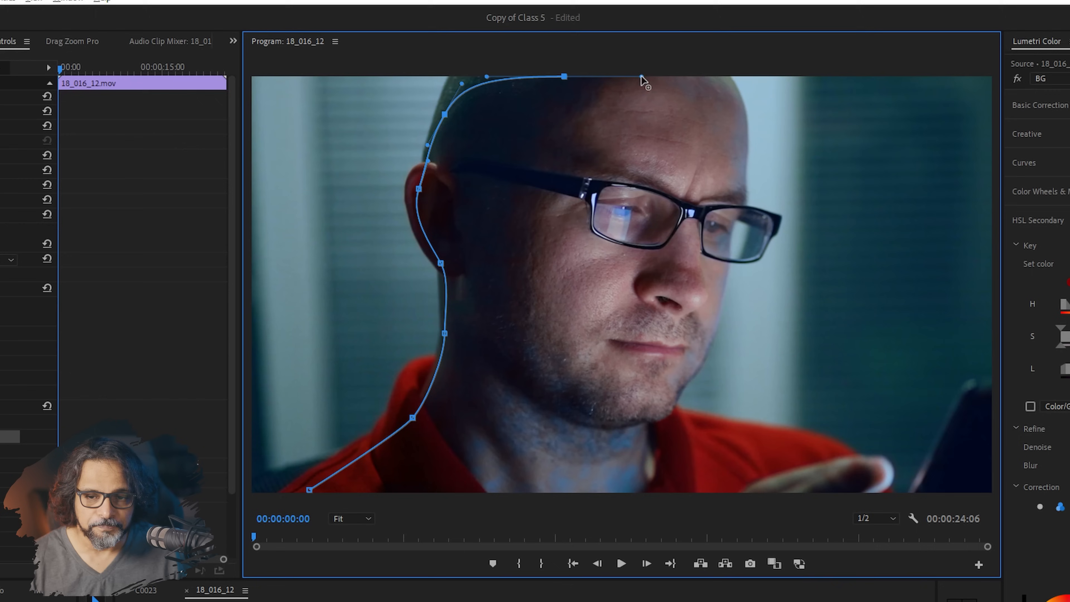
# - Continue the BG mask down the face and chin, along the other shoulder and around the hand, and close it at the starting point
pyautogui.moveTo(1001, 86); pyautogui.dragTo(1017, 112)
pyautogui.moveTo(1014, 163); pyautogui.dragTo(1011, 185)
pyautogui.moveTo(1004, 211); pyautogui.dragTo(1003, 219)
pyautogui.moveTo(726, 254); pyautogui.dragTo(724, 269)
pyautogui.moveTo(709, 333); pyautogui.dragTo(705, 344)
pyautogui.click(687, 373)
pyautogui.moveTo(668, 401); pyautogui.dragTo(670, 409)
pyautogui.moveTo(676, 427); pyautogui.dragTo(687, 448)
pyautogui.moveTo(787, 469); pyautogui.dragTo(886, 462)
pyautogui.moveTo(893, 475); pyautogui.dragTo(886, 488)
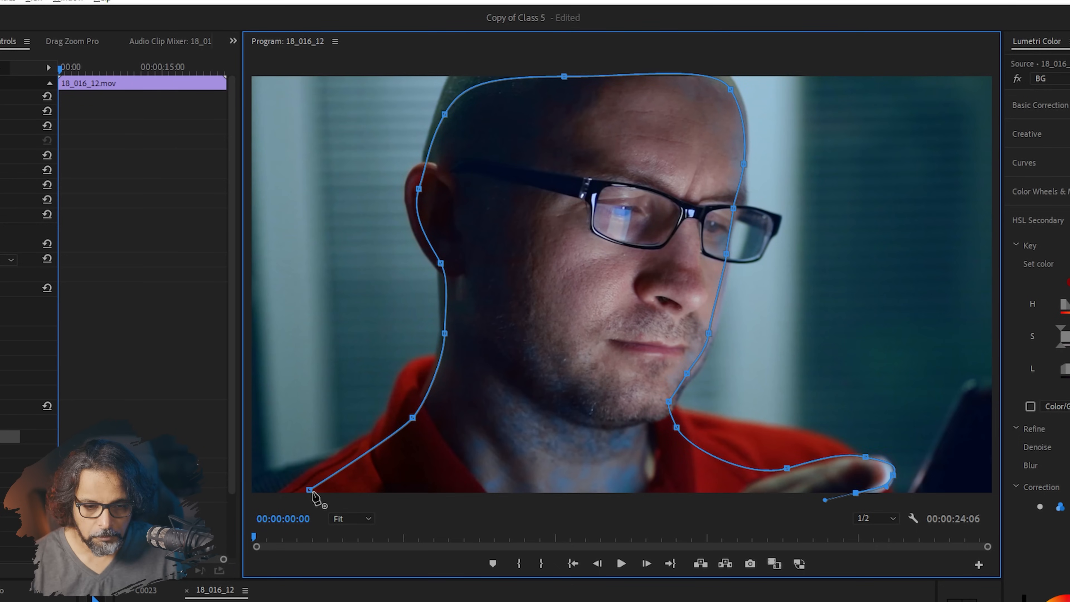
pyautogui.moveTo(309, 489); pyautogui.dragTo(367, 422)
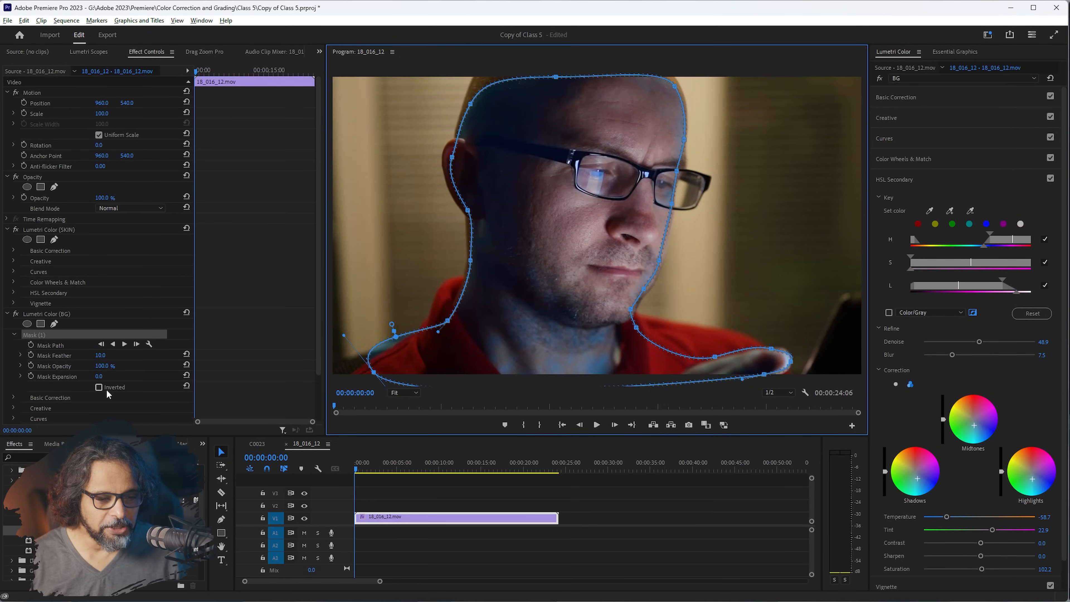
# - Invert the BG mask and reshape its points at the shoulder and head so the outline extends beyond the frame
pyautogui.click(98, 387)
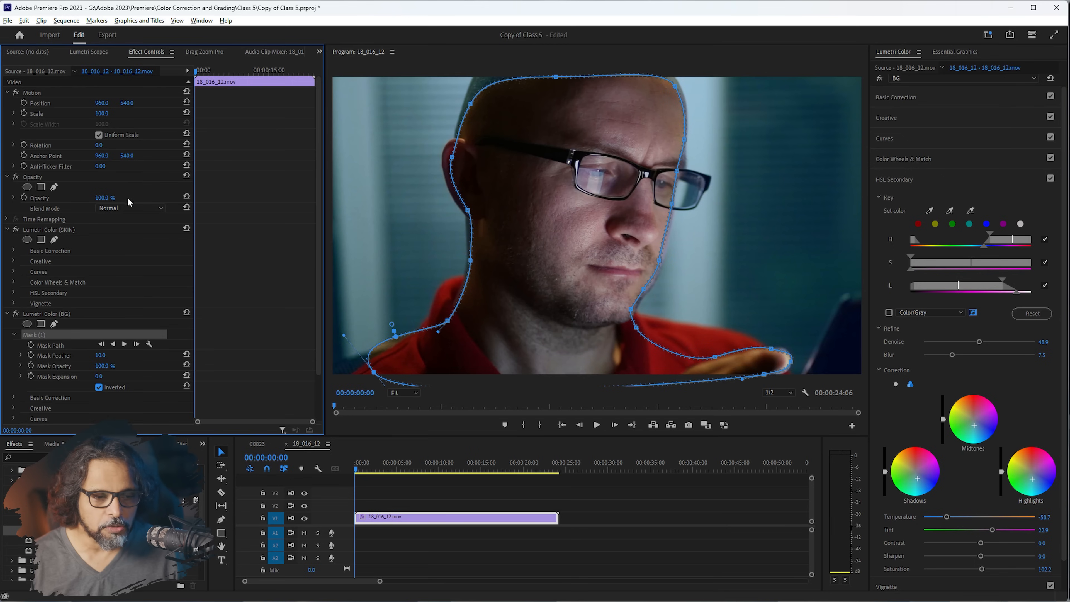
pyautogui.click(400, 342)
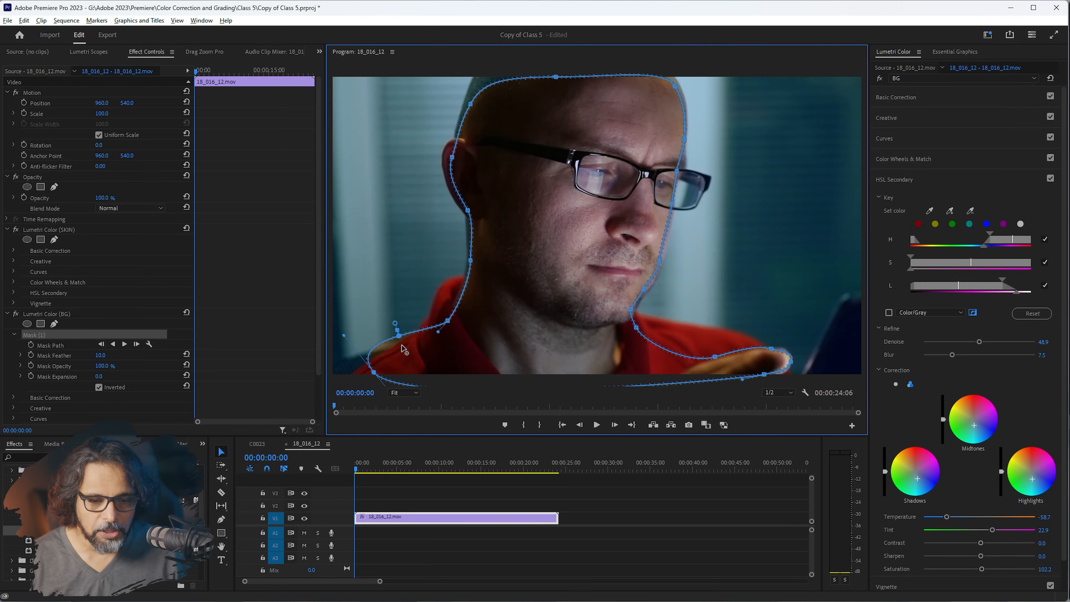
pyautogui.moveTo(376, 373); pyautogui.dragTo(361, 411)
pyautogui.click(471, 91)
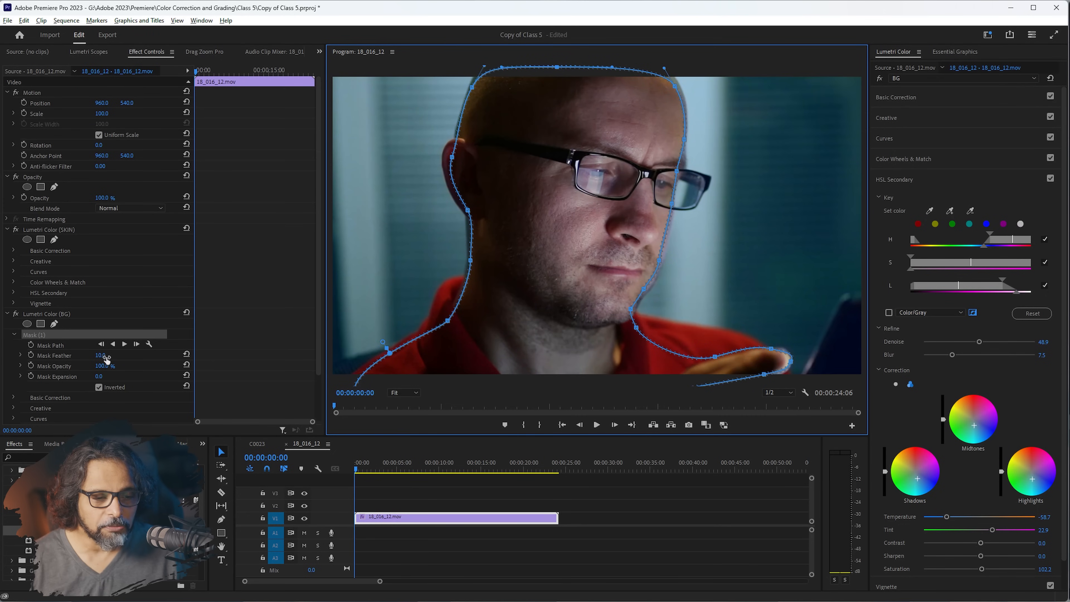
# - Set the BG mask's feather to 16.0 and track the mask forward from the first frame through the whole clip
pyautogui.moveTo(100, 355); pyautogui.dragTo(64, 355)
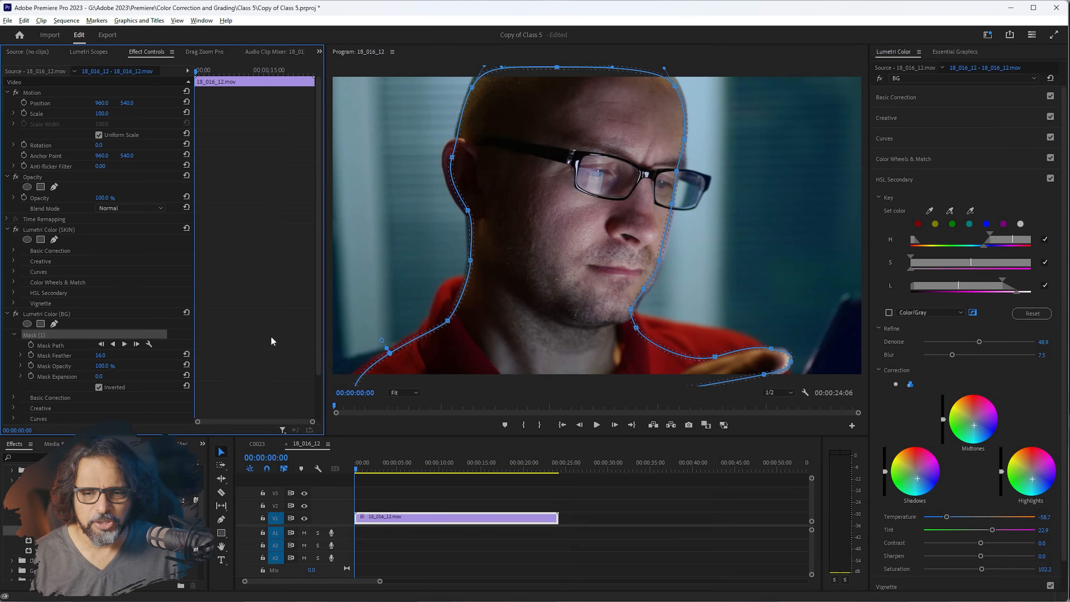
pyautogui.moveTo(357, 463)
pyautogui.mouseDown()
pyautogui.moveTo(432, 457)
pyautogui.moveTo(355, 462)
pyautogui.mouseUp()
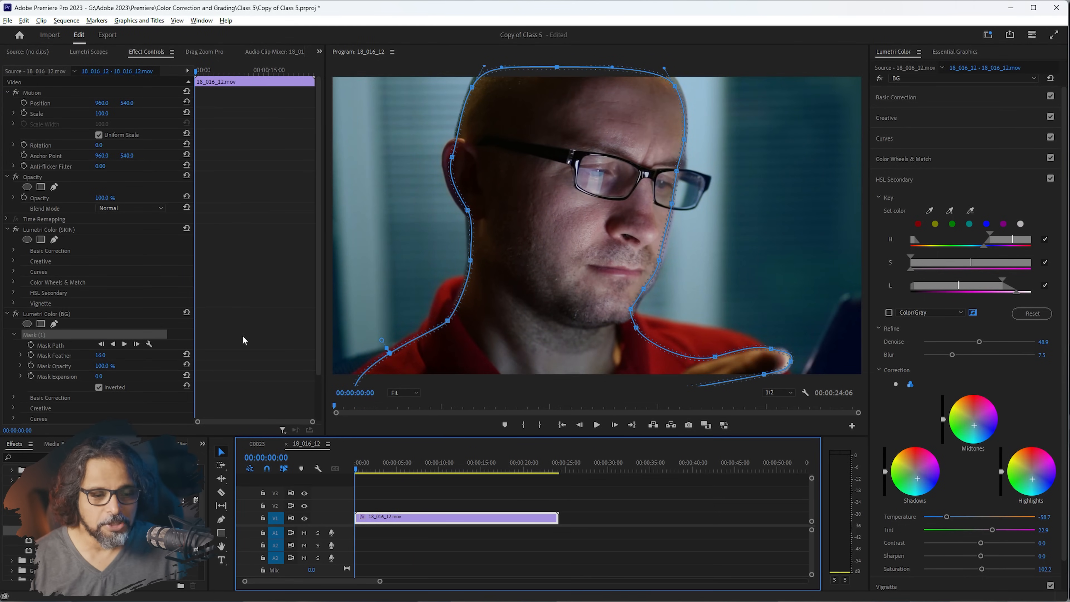
pyautogui.click(45, 336)
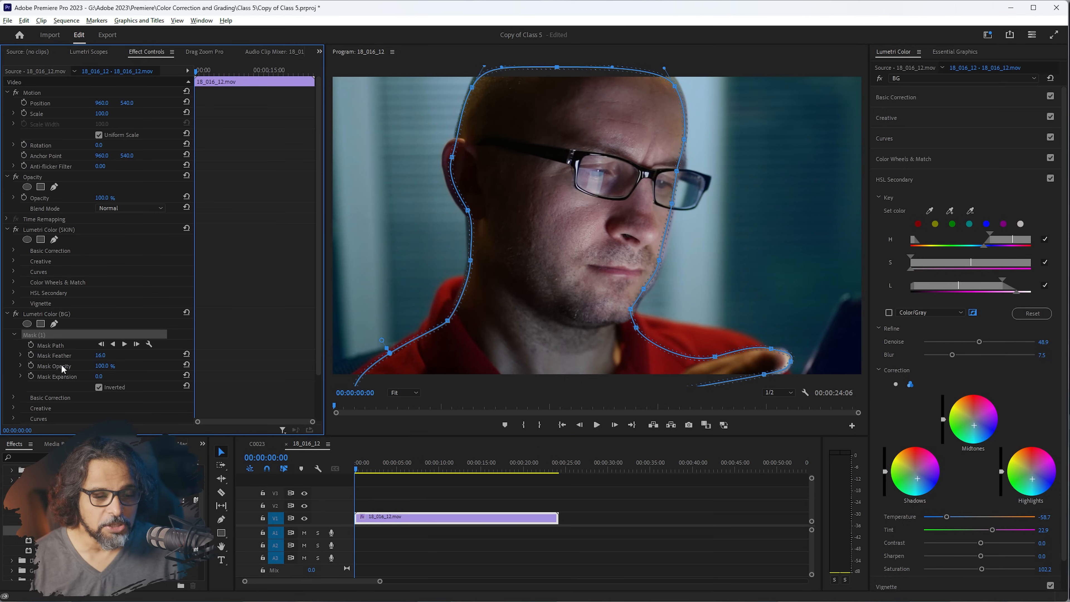
pyautogui.click(356, 467)
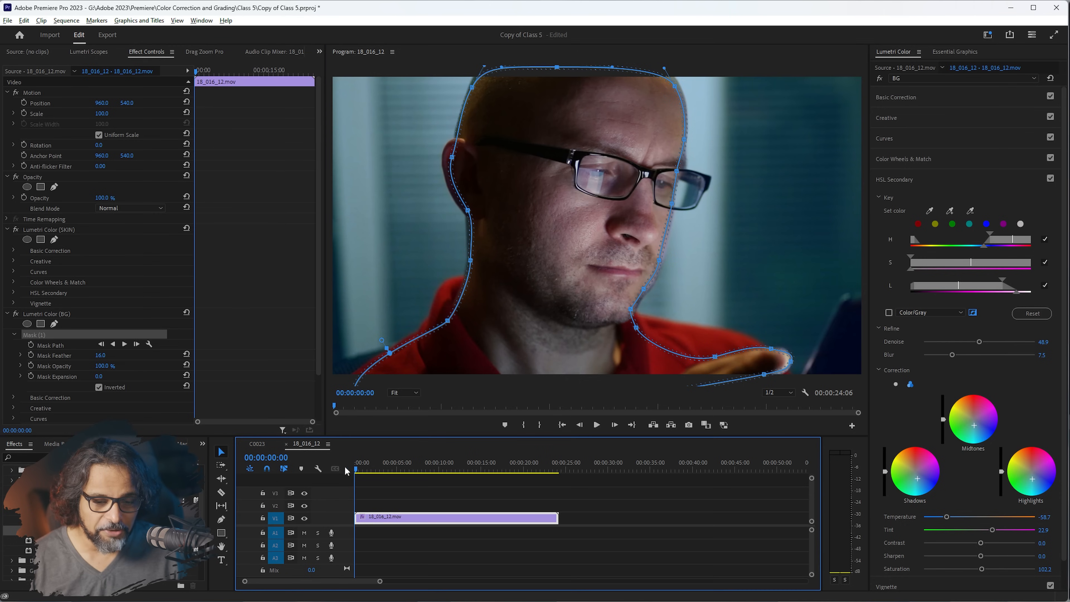
pyautogui.click(124, 344)
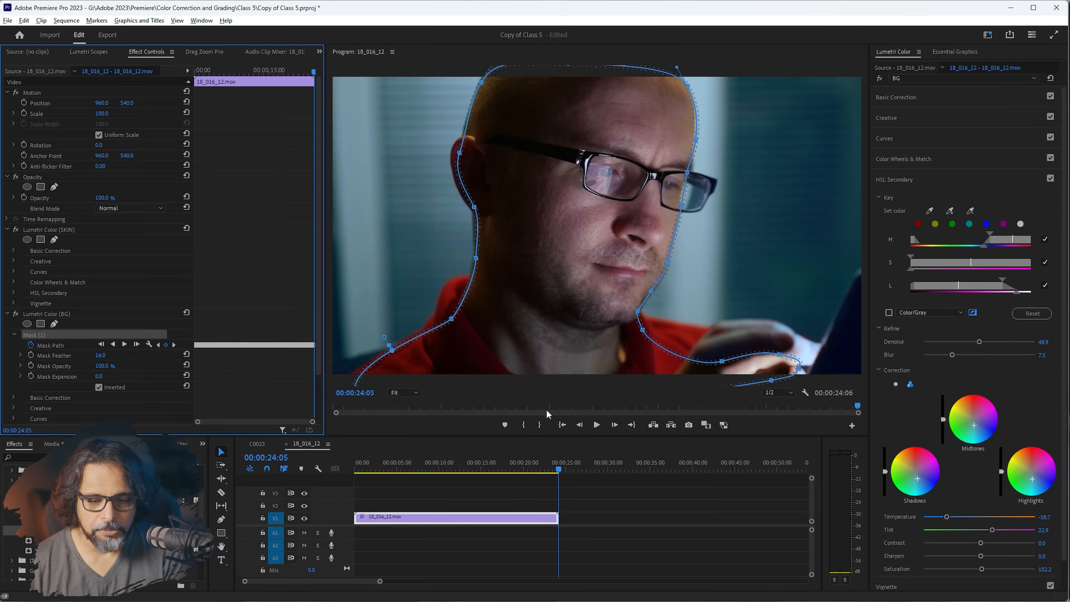
# - Return to the start of the sequence, deselect the clip and play it to review the tracked background mask
pyautogui.click(554, 469)
pyautogui.moveTo(555, 470); pyautogui.dragTo(348, 473)
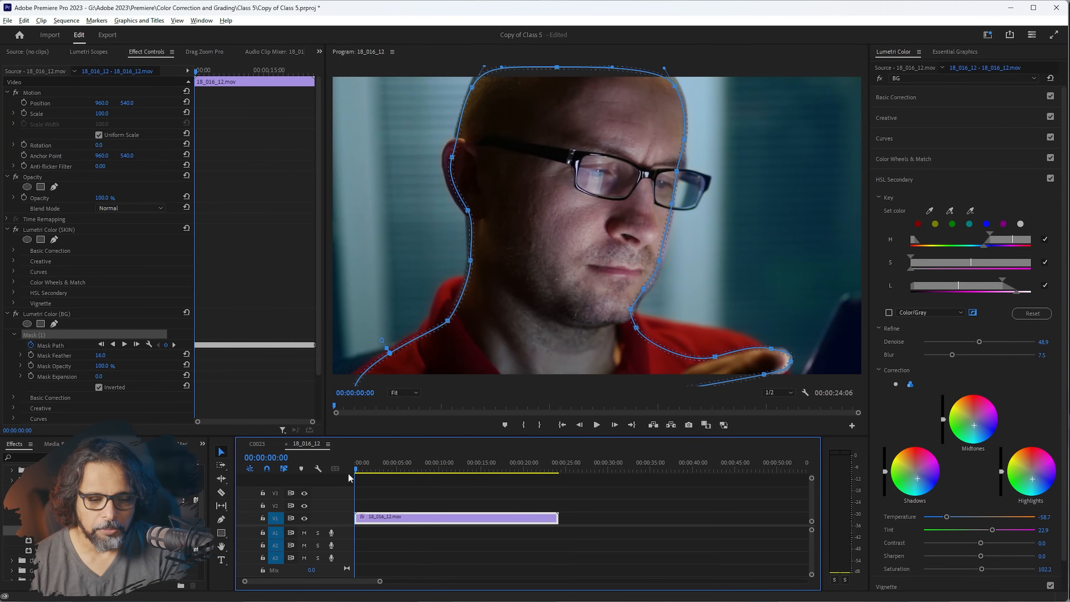
pyautogui.click(376, 487)
pyautogui.press('space')
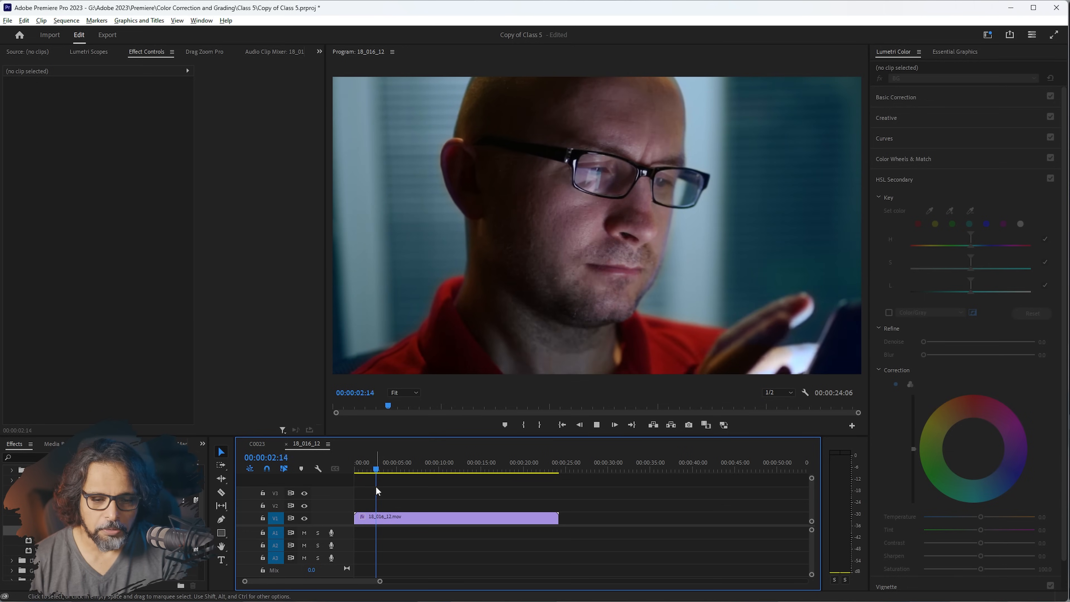
# - With the playhead at 00:00:01:15, collapse the SKIN and BG effects and add a third Lumetri Color effect to the clip
pyautogui.moveTo(387, 436); pyautogui.dragTo(386, 330)
pyautogui.moveTo(387, 331); pyautogui.dragTo(368, 370)
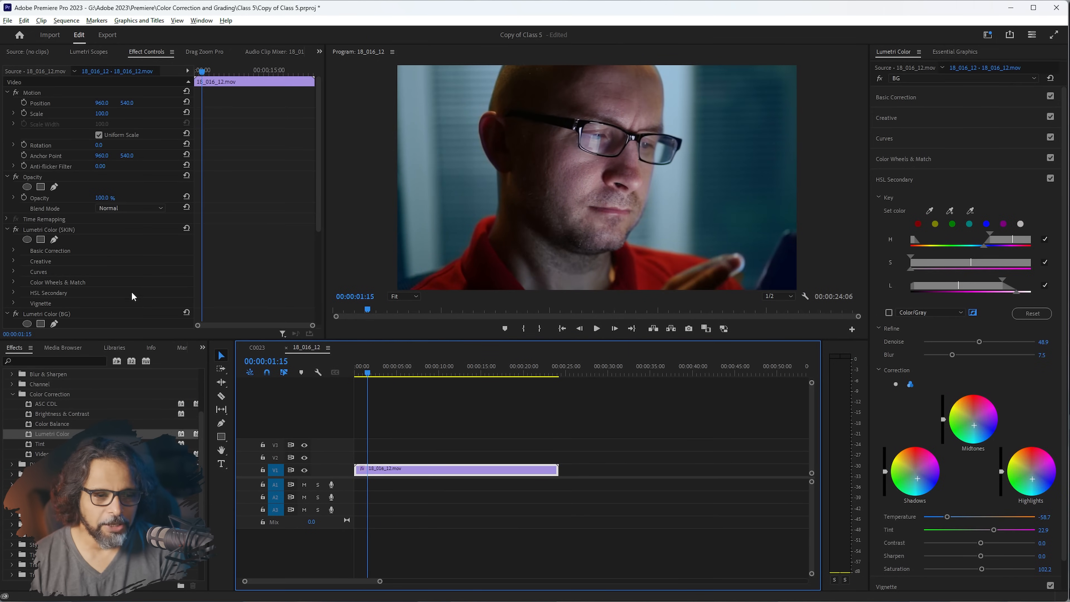
pyautogui.click(7, 230)
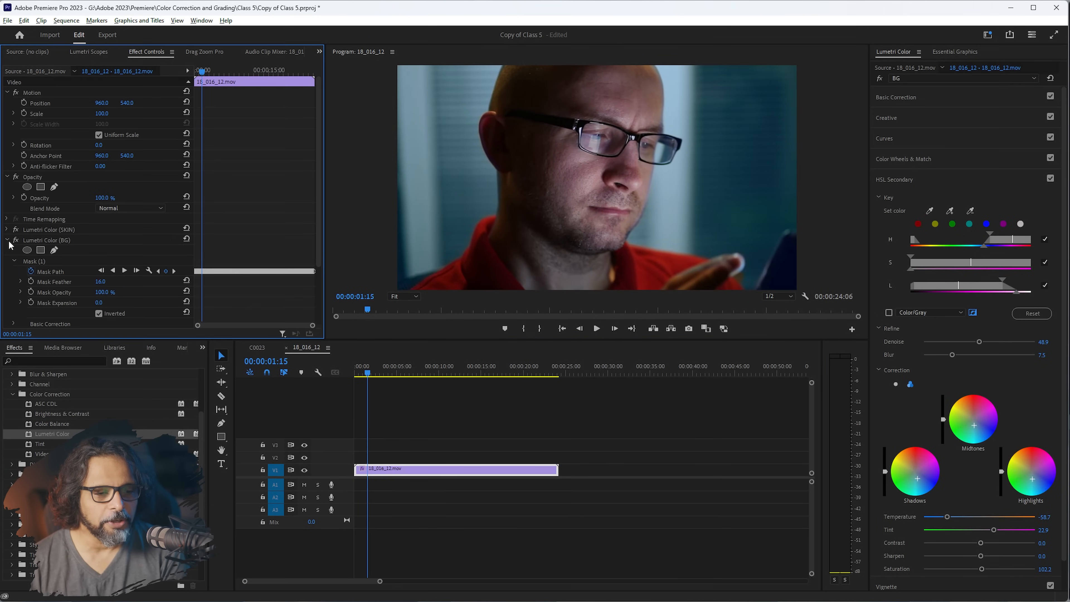
pyautogui.click(8, 240)
pyautogui.click(41, 435)
pyautogui.moveTo(41, 438); pyautogui.dragTo(86, 291)
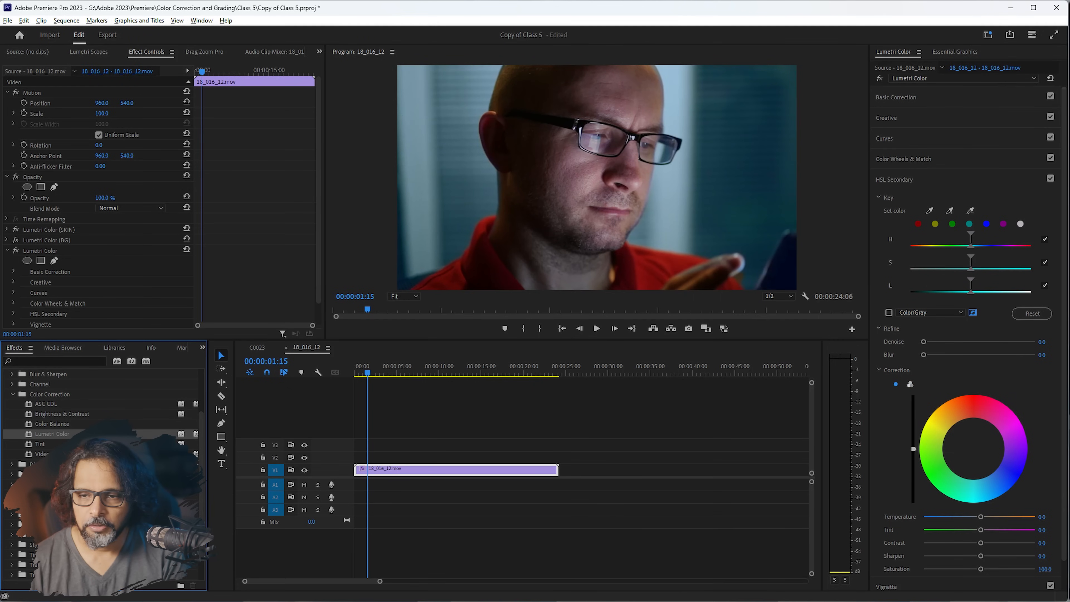
# - In the new effect's Basic Correction, set Temperature to 15.7, Tint to 11.2 and Exposure to -0.3
pyautogui.click(906, 96)
pyautogui.moveTo(980, 191); pyautogui.dragTo(986, 201)
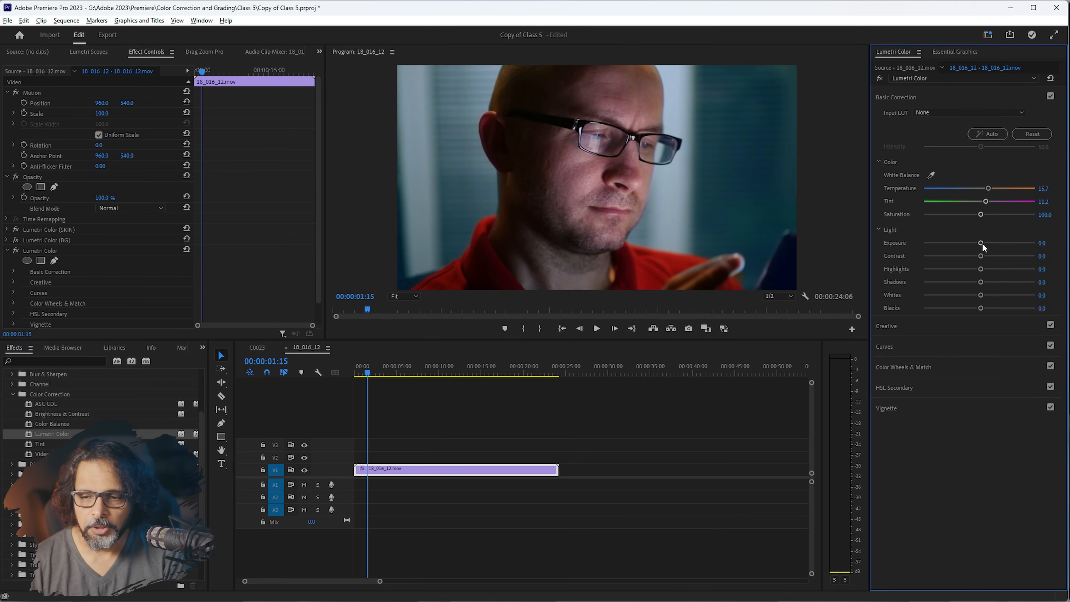
pyautogui.moveTo(980, 243); pyautogui.dragTo(975, 243)
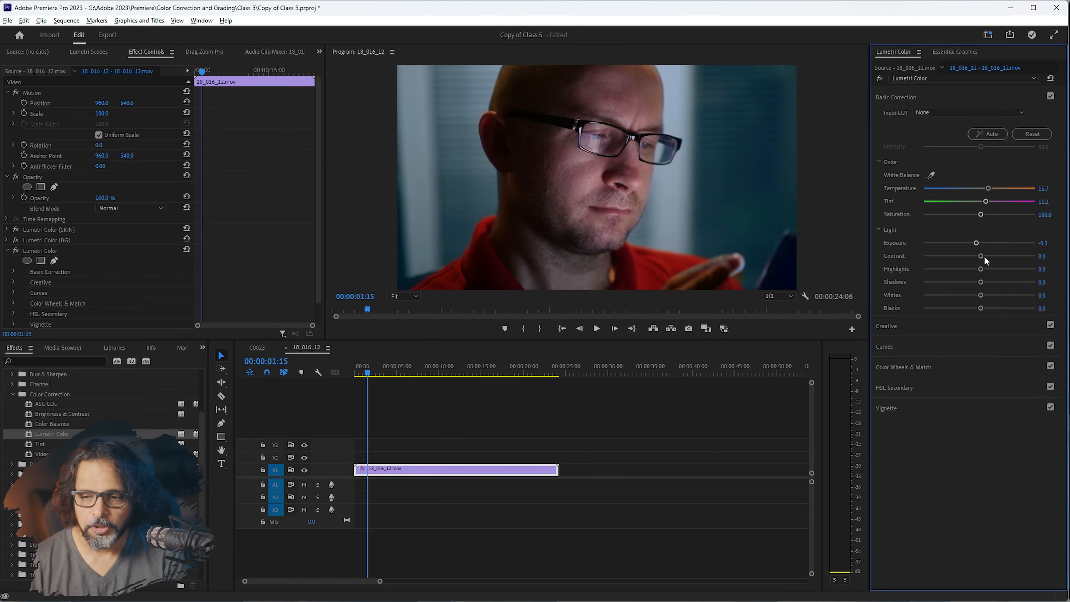
# - Set the new effect's Contrast to -15.7, Highlights to -11.2, Shadows to 9.4 and Whites to -11.2
pyautogui.moveTo(981, 256)
pyautogui.mouseDown()
pyautogui.moveTo(994, 256)
pyautogui.moveTo(964, 256)
pyautogui.moveTo(967, 269)
pyautogui.moveTo(998, 268)
pyautogui.moveTo(958, 269)
pyautogui.moveTo(990, 269)
pyautogui.moveTo(968, 269)
pyautogui.mouseUp()
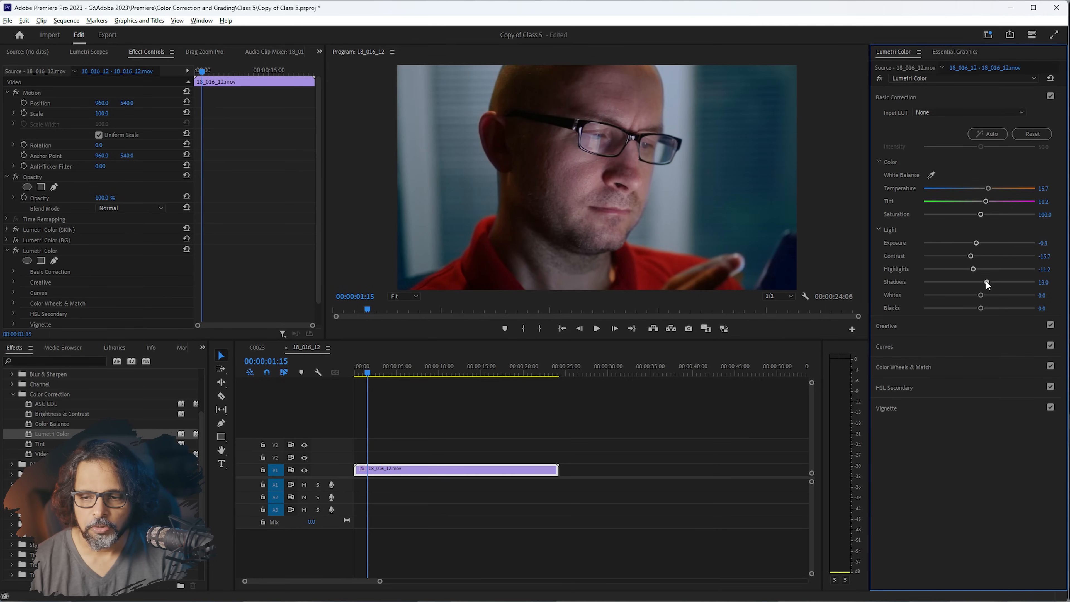
pyautogui.moveTo(986, 281)
pyautogui.mouseDown()
pyautogui.moveTo(966, 297)
pyautogui.moveTo(976, 297)
pyautogui.mouseUp()
pyautogui.moveTo(979, 308)
pyautogui.mouseDown()
pyautogui.moveTo(970, 307)
pyautogui.moveTo(980, 307)
pyautogui.mouseUp()
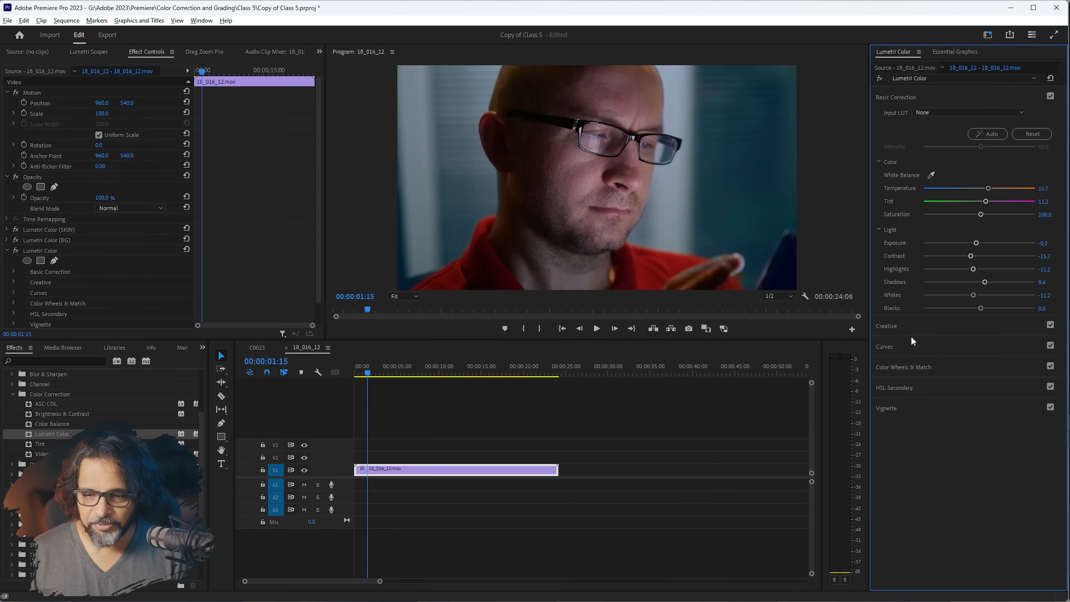
# - Apply the SL GOLD TOBACCO creative look in the new effect and lower its Intensity to 49.5
pyautogui.click(909, 325)
pyautogui.click(918, 135)
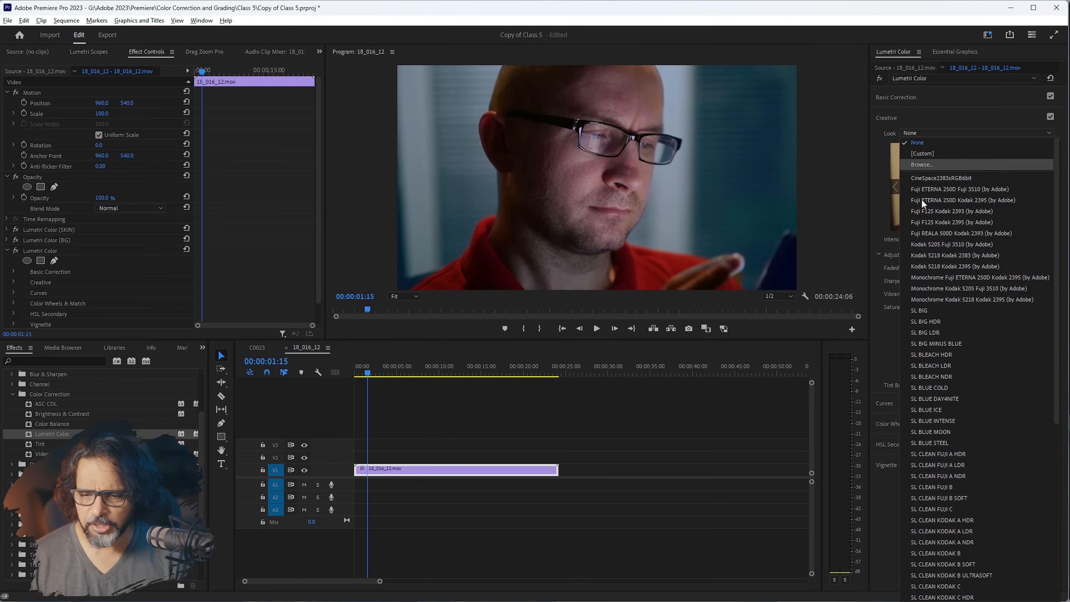
pyautogui.scroll(-3, 957, 456)
pyautogui.scroll(-3, 957, 457)
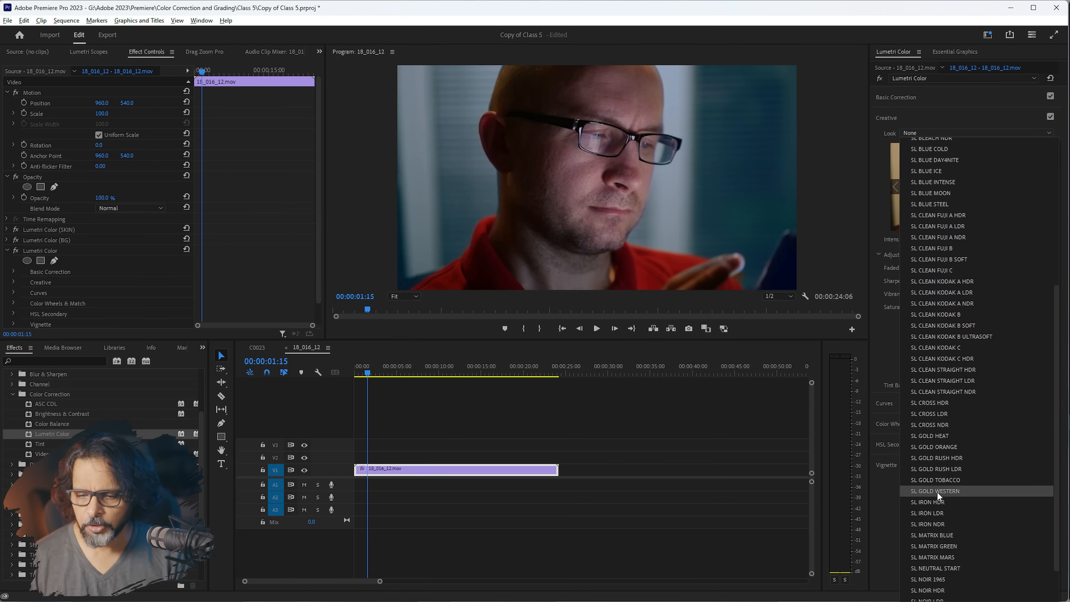
pyautogui.click(936, 479)
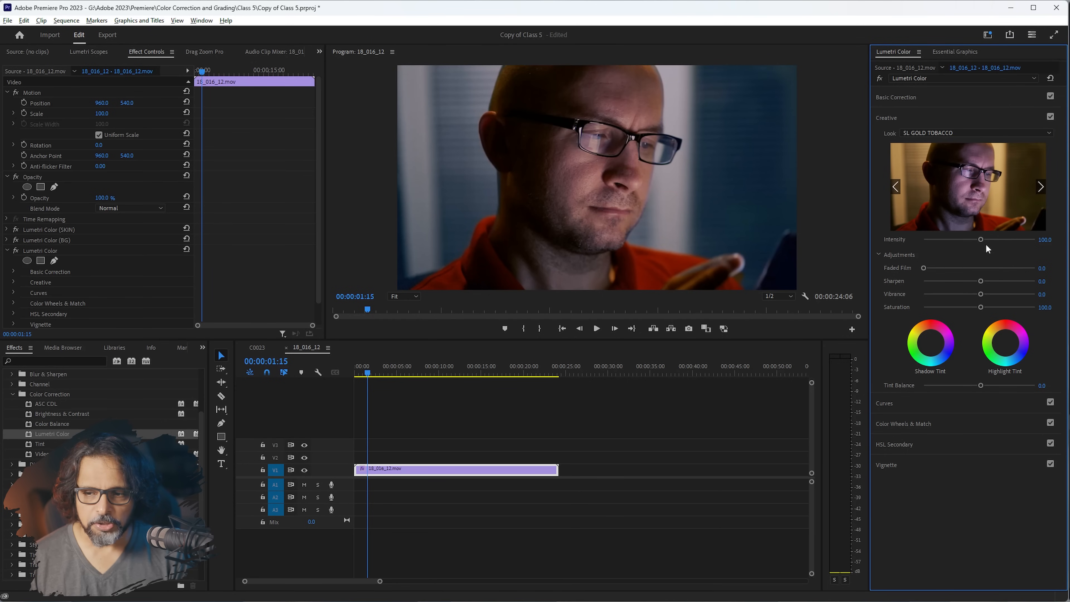
pyautogui.moveTo(980, 239); pyautogui.dragTo(951, 239)
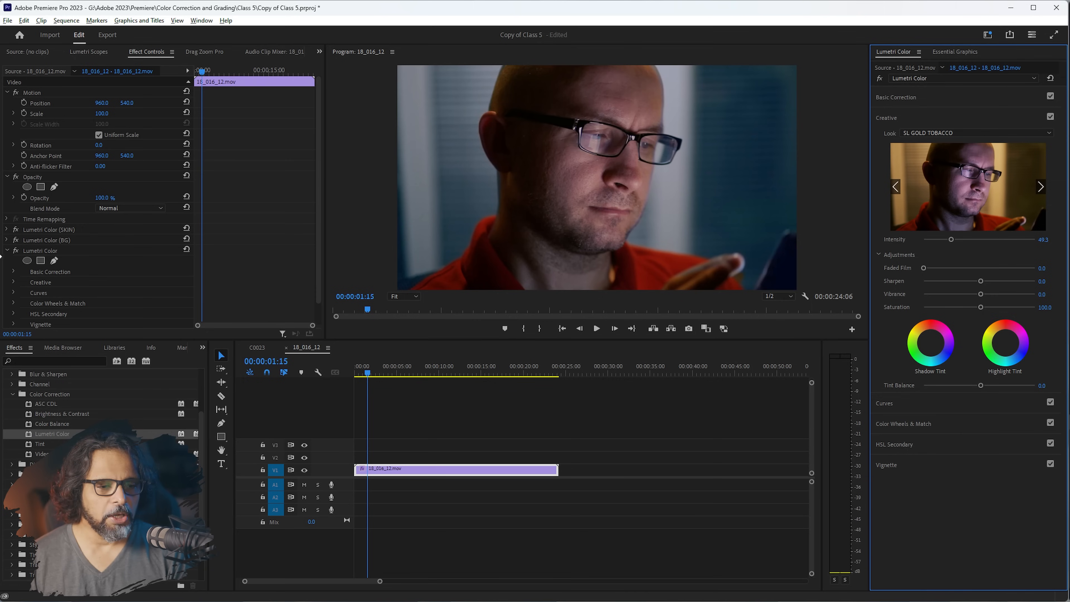
# - Disable all three Lumetri effects, and re-enable SKIN, BG and the final look one by one to compare the grade
pyautogui.click(8, 250)
pyautogui.click(15, 251)
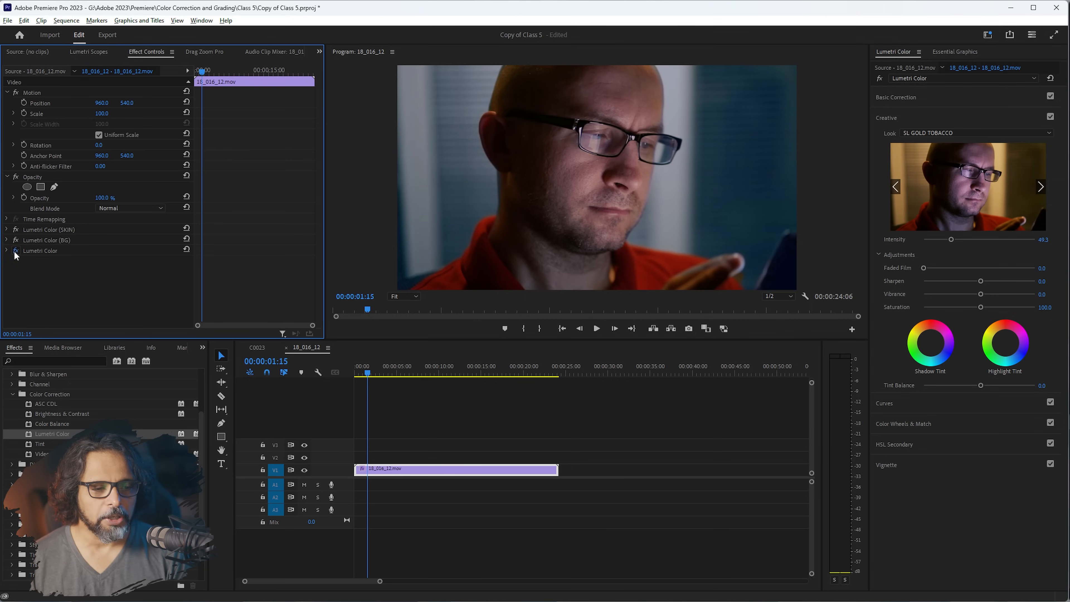
pyautogui.click(16, 240)
pyautogui.click(15, 230)
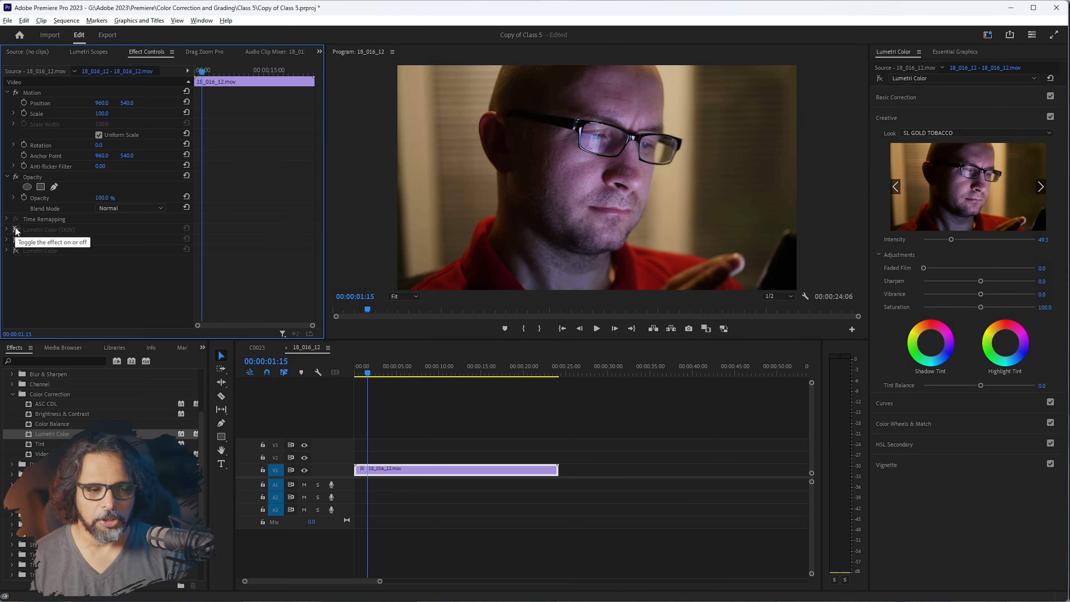
pyautogui.click(16, 229)
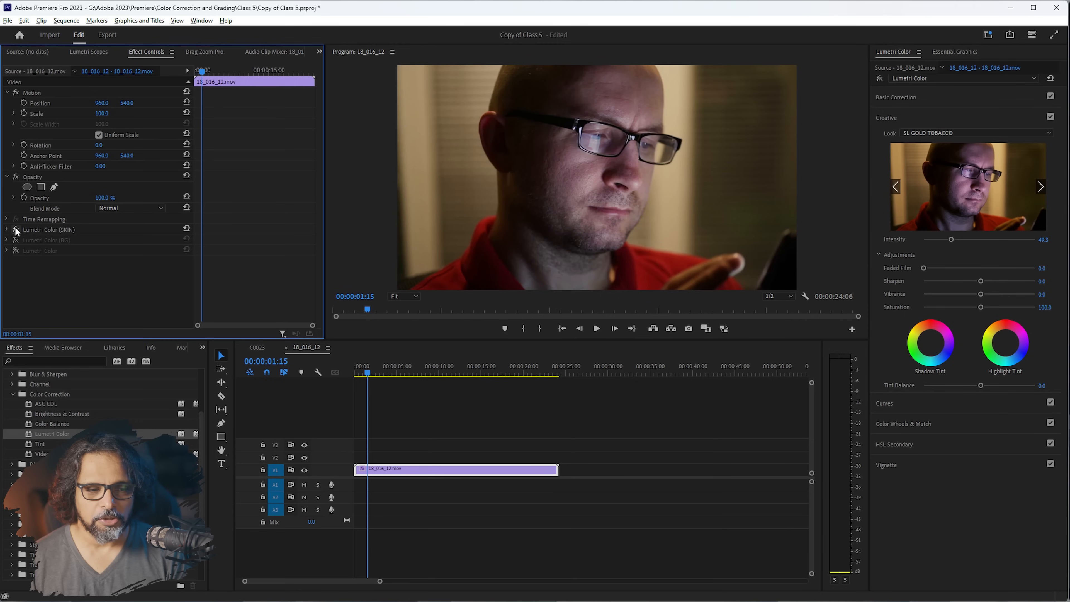
pyautogui.click(16, 240)
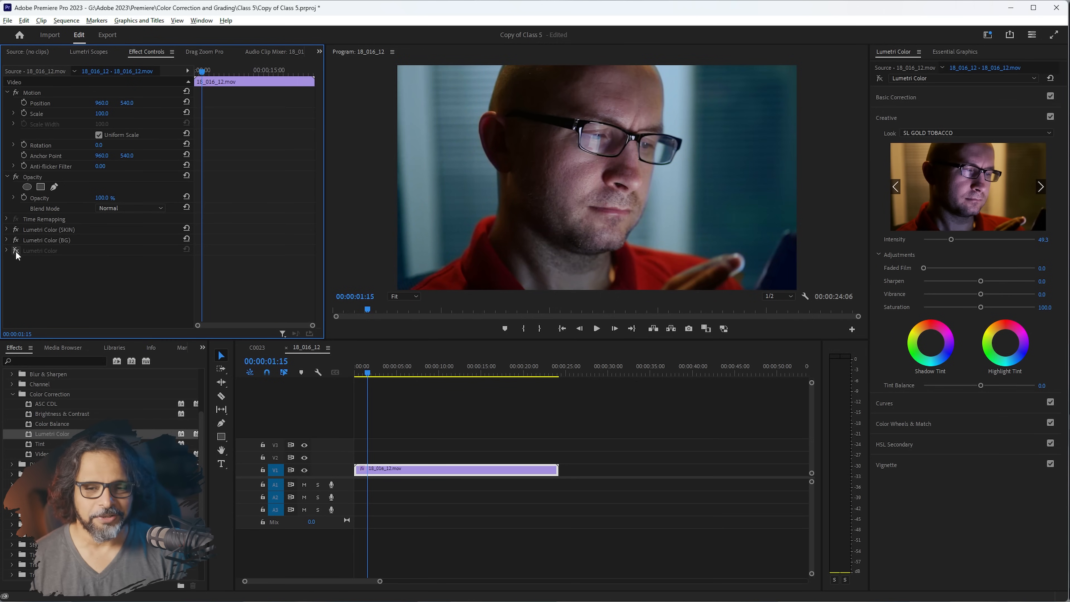
pyautogui.click(16, 251)
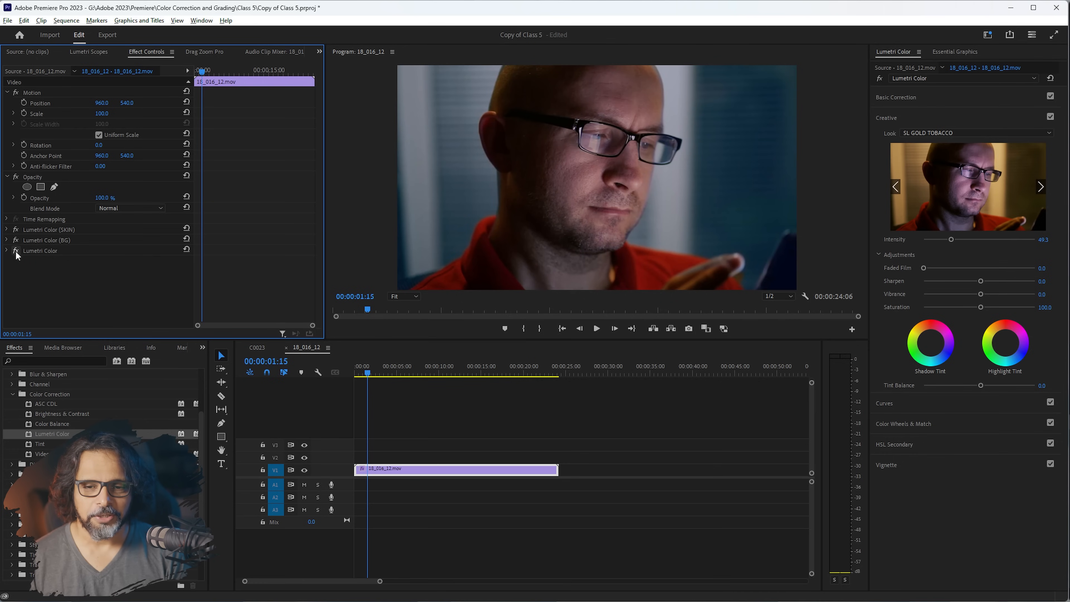